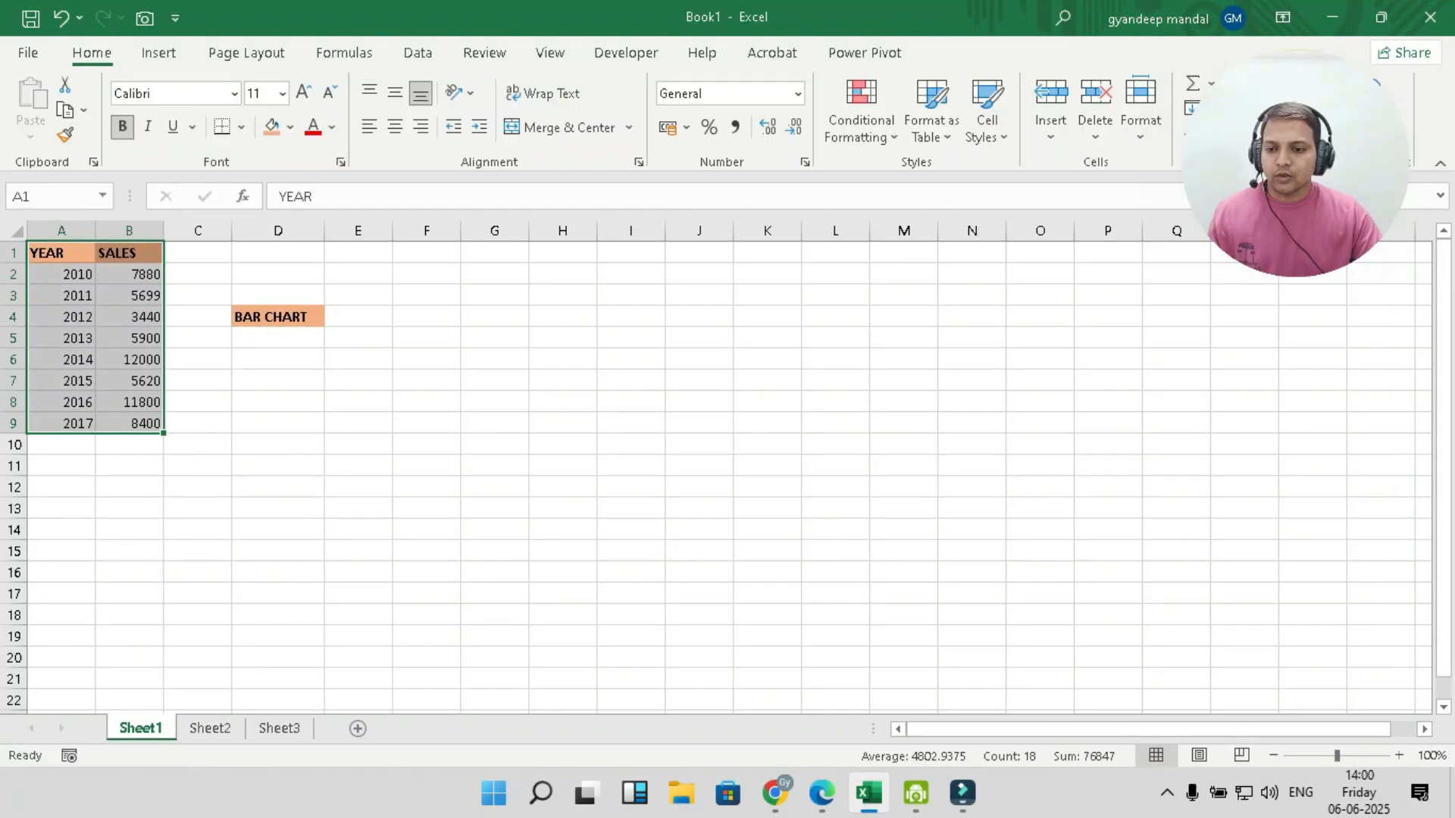
# Insert a clustered column chart of SALES by YEAR from A1:B9, using the single-series layout with years on the horizontal axis.
pyautogui.click(358, 443)
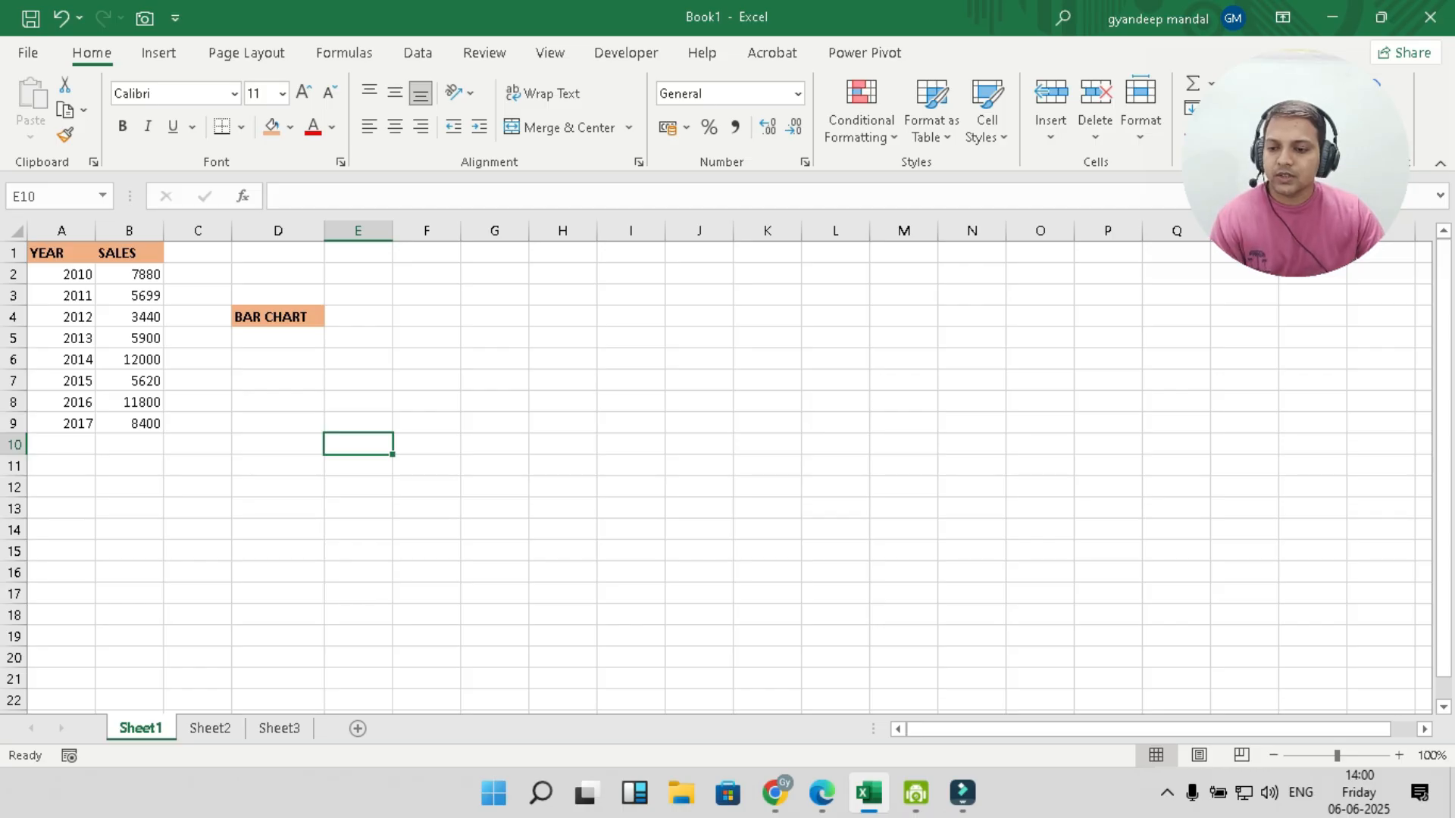
pyautogui.moveTo(61, 253); pyautogui.dragTo(130, 424)
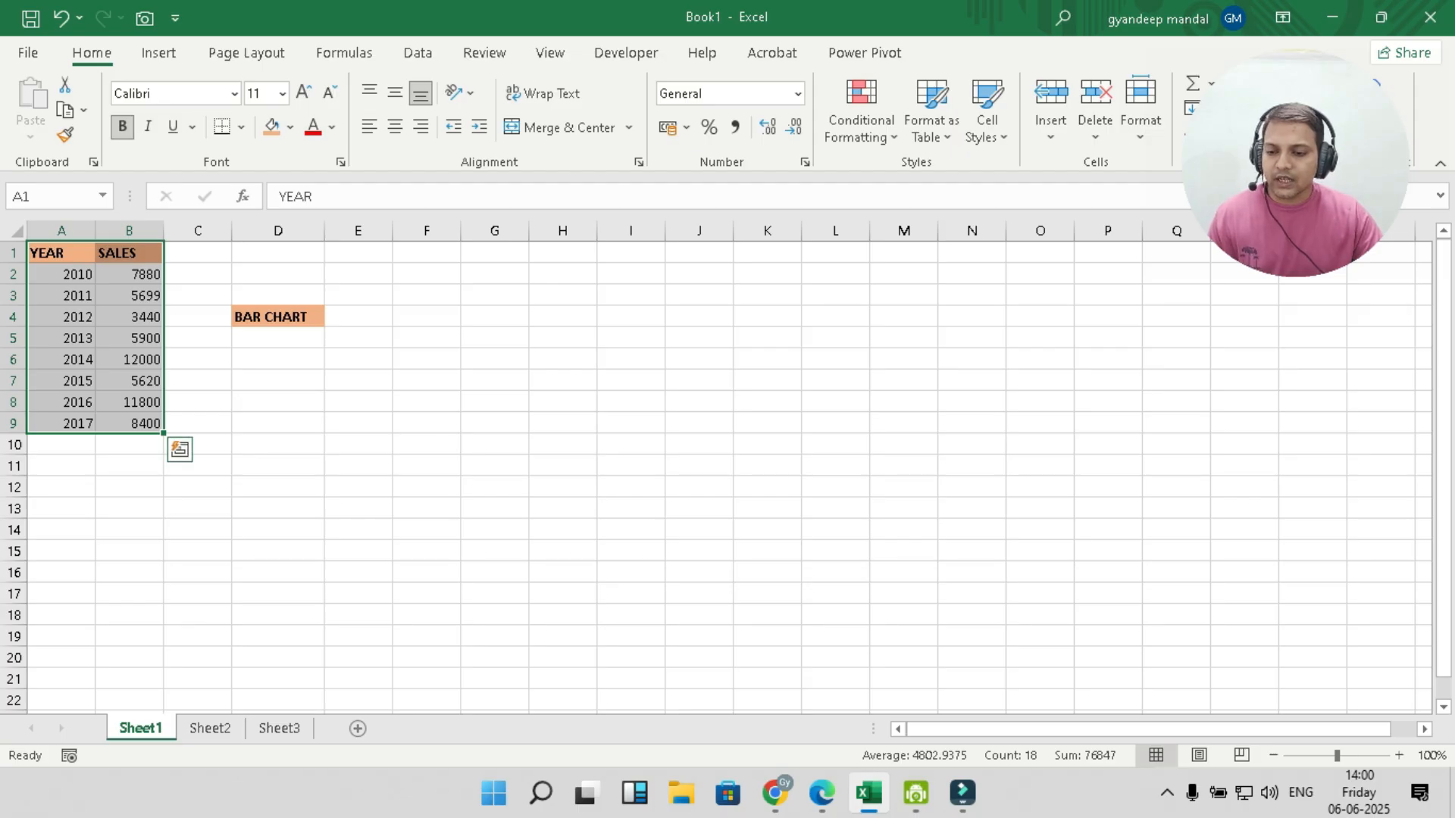
pyautogui.click(159, 52)
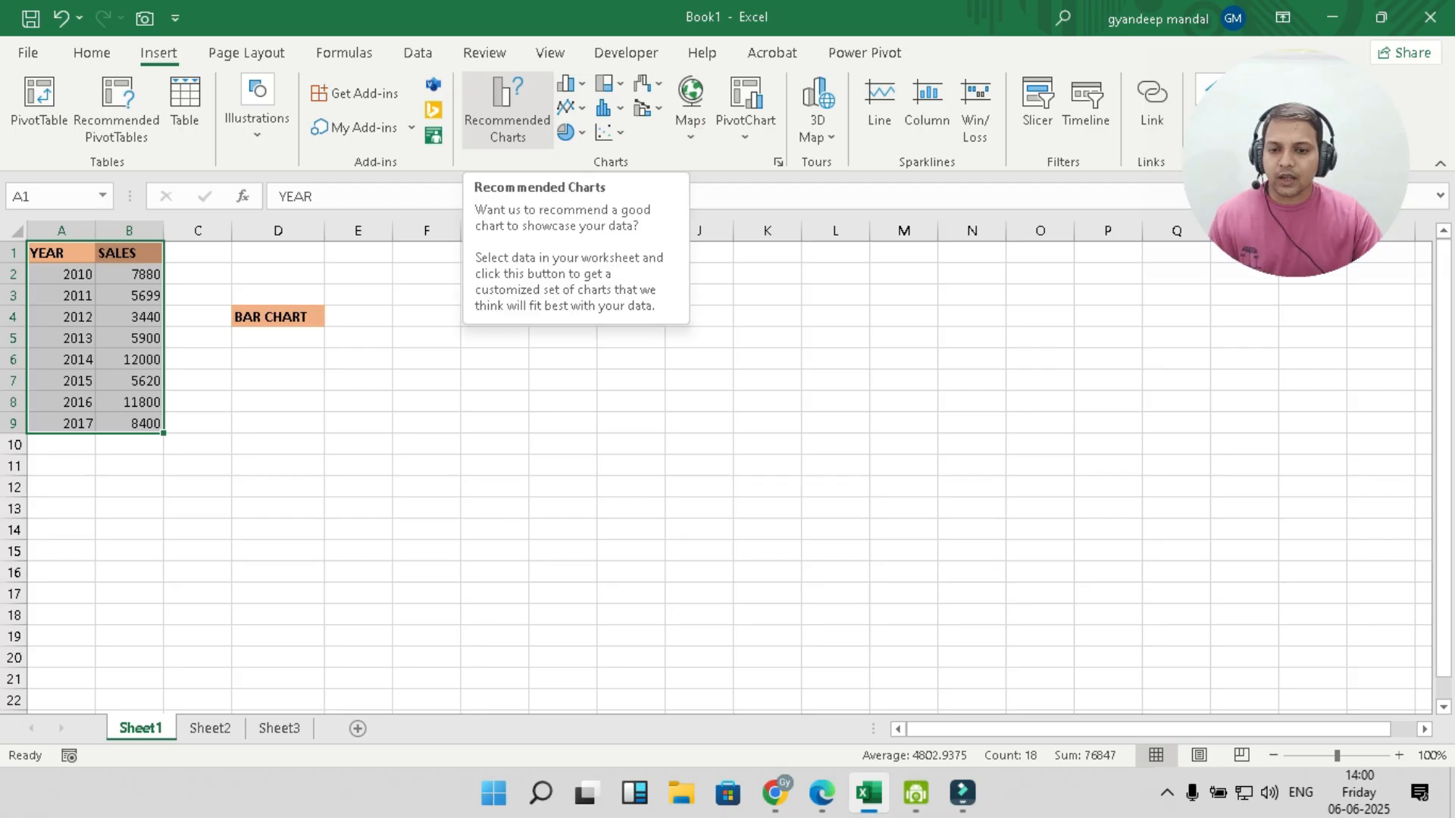
pyautogui.click(507, 110)
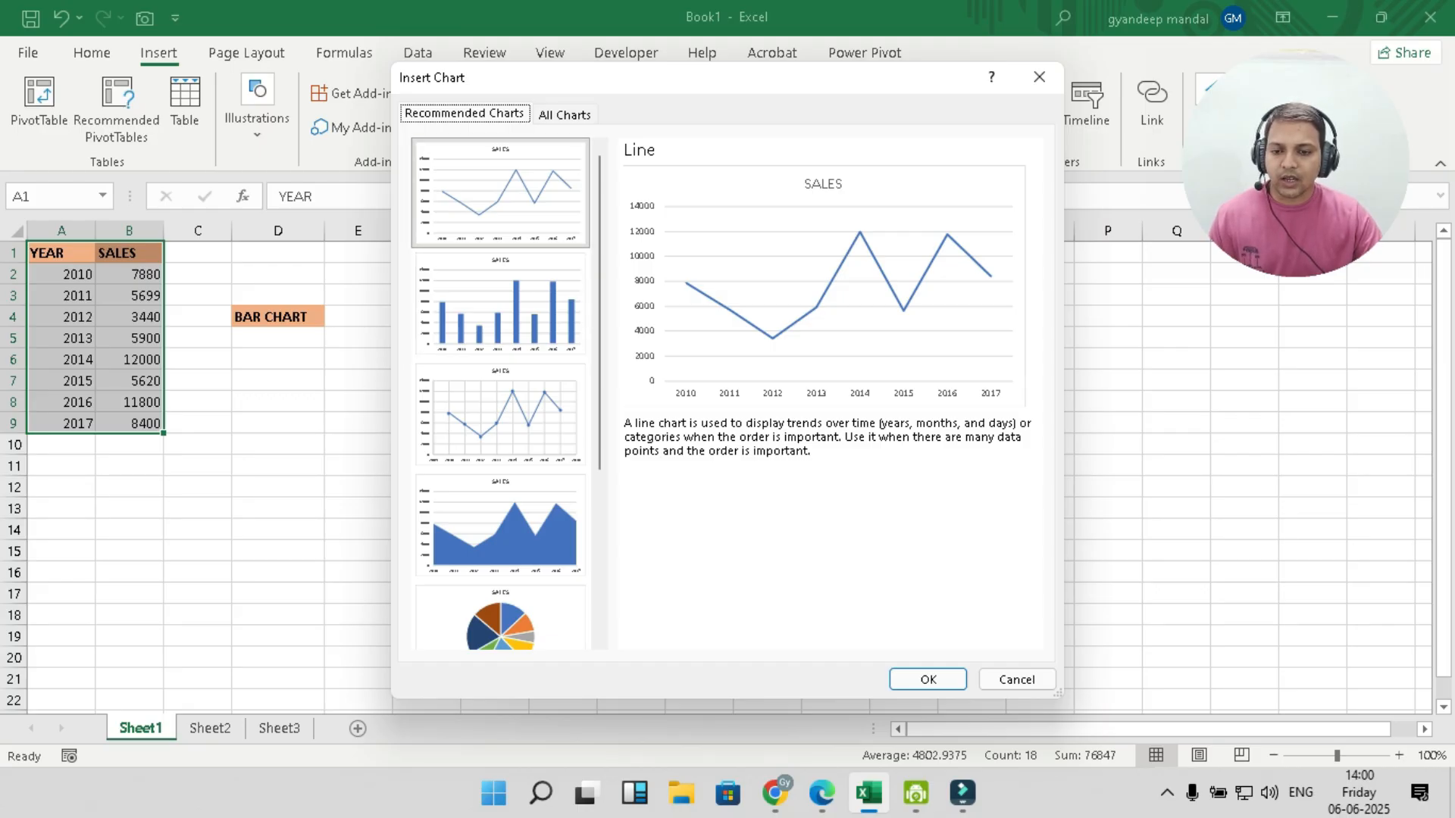
pyautogui.scroll(-3, 500, 371)
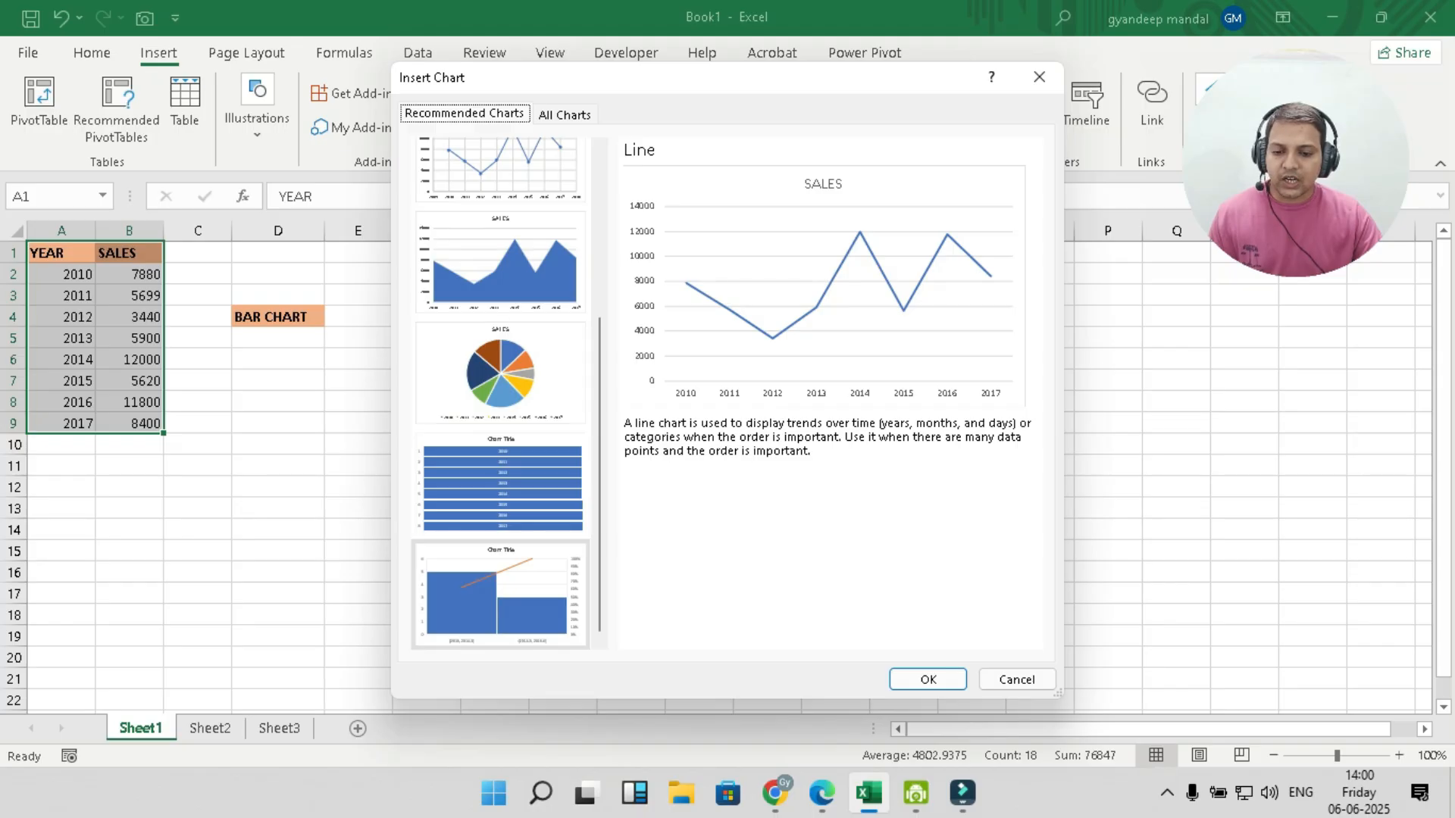
pyautogui.scroll(3, 501, 394)
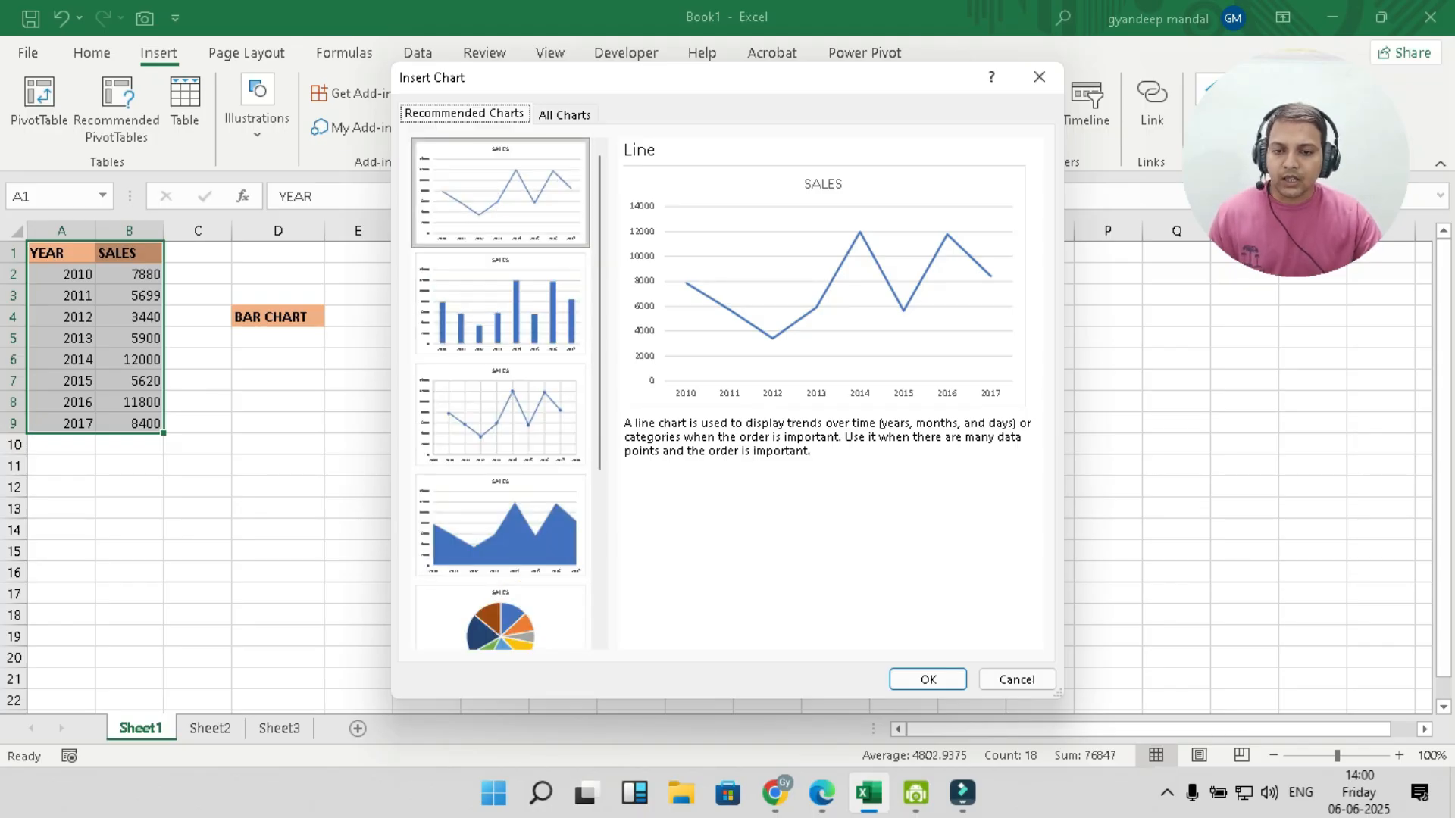
pyautogui.click(564, 114)
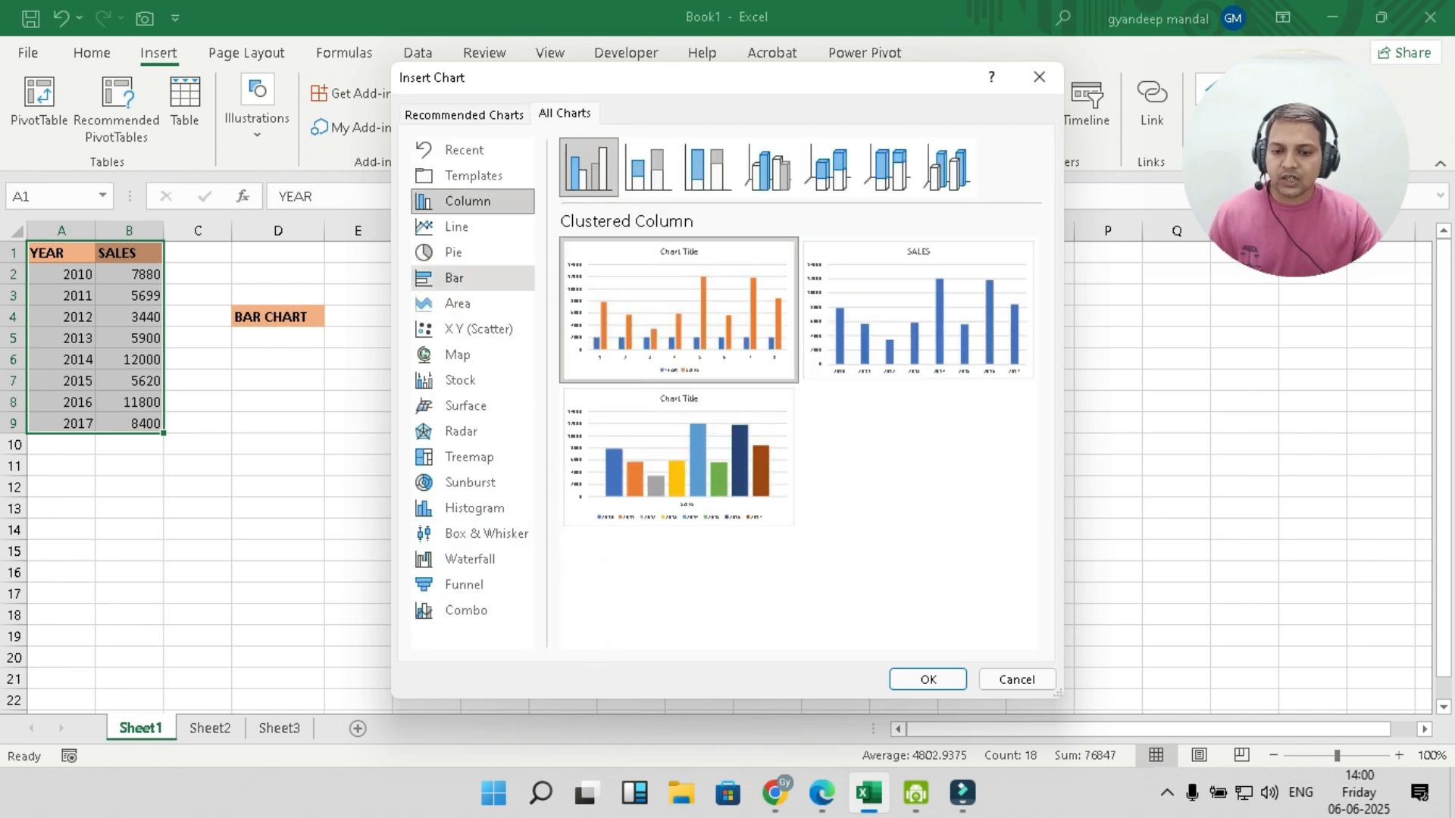
pyautogui.click(453, 277)
pyautogui.moveTo(678, 455)
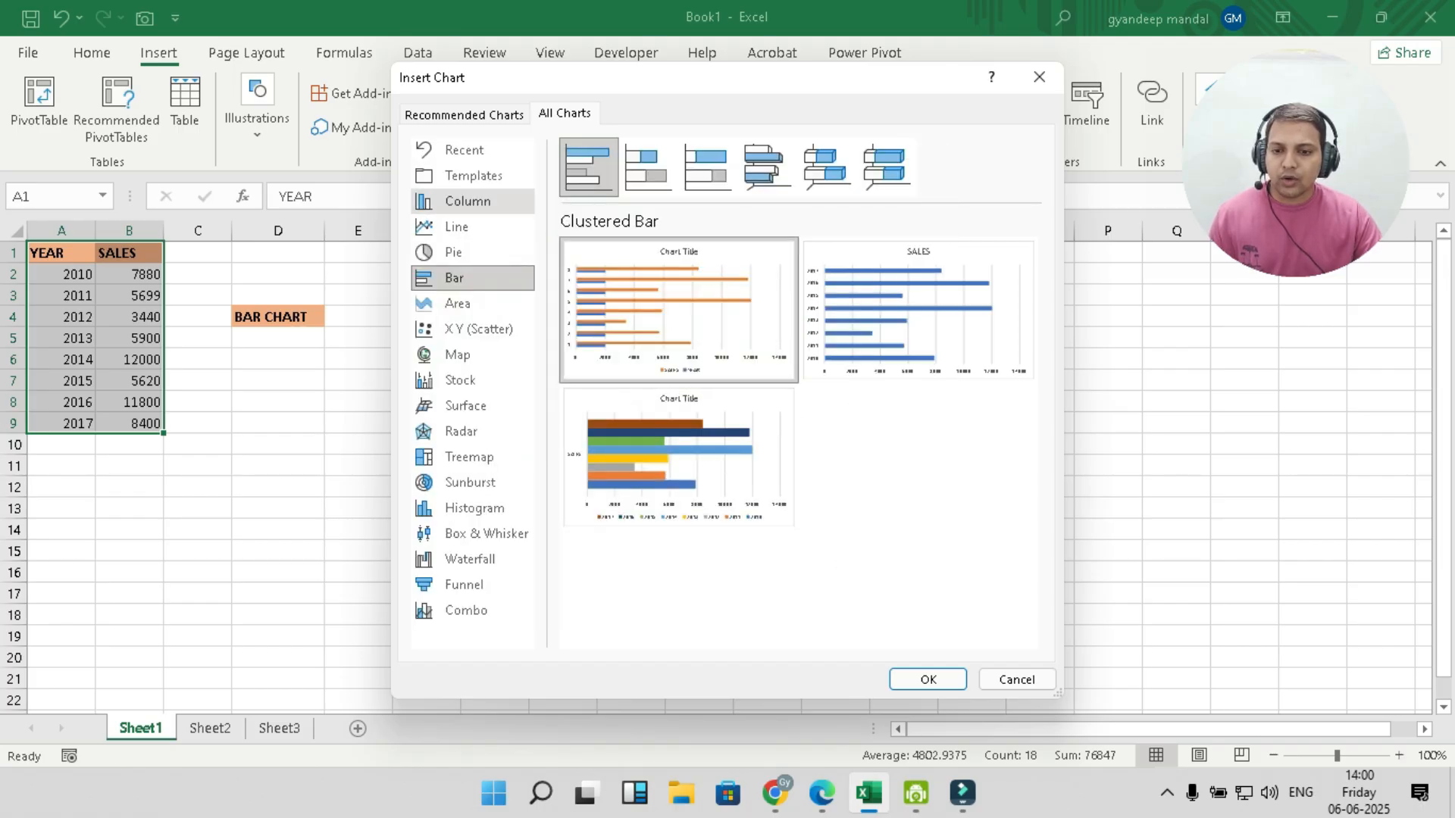
pyautogui.click(468, 201)
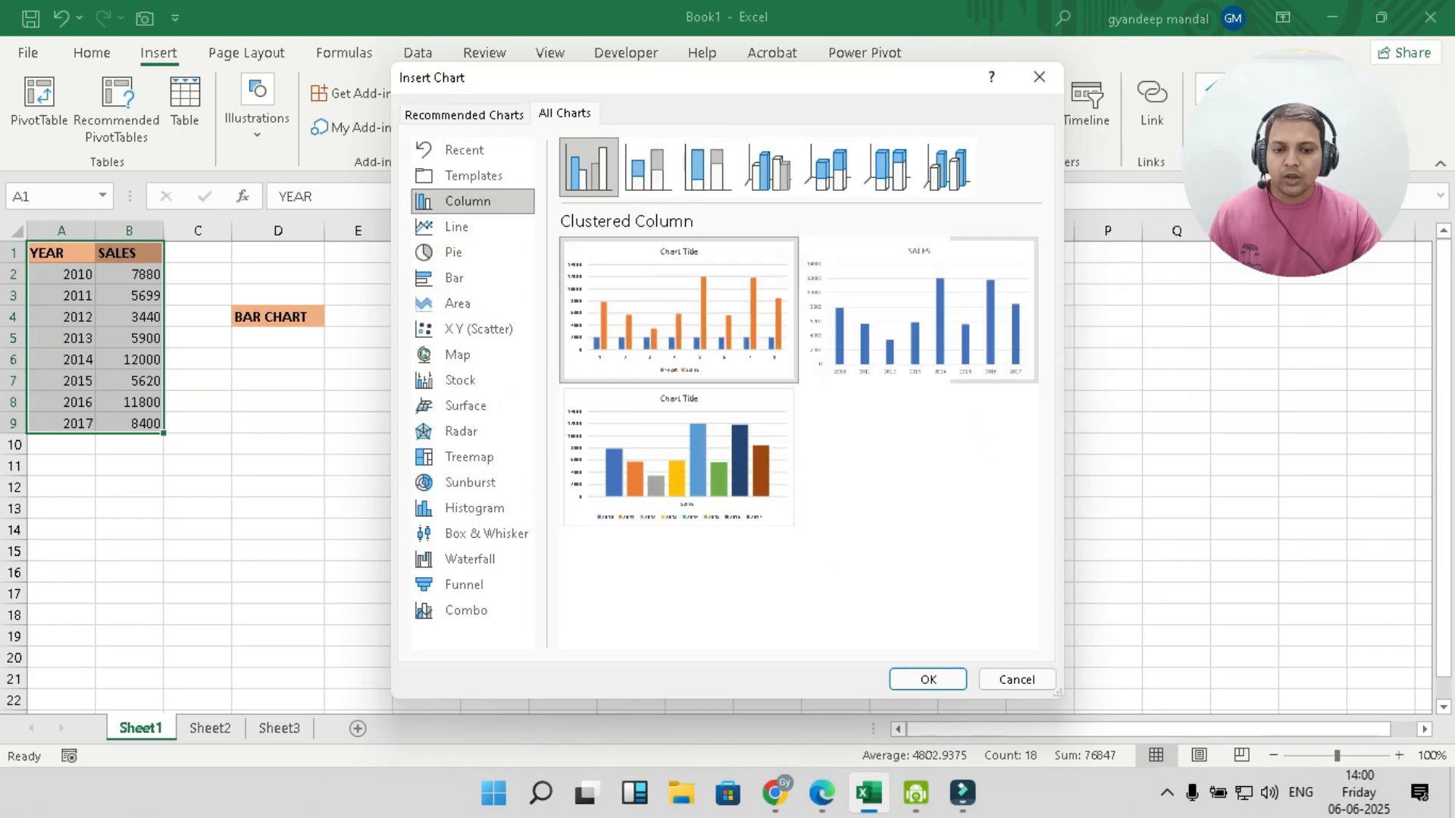
pyautogui.moveTo(919, 310)
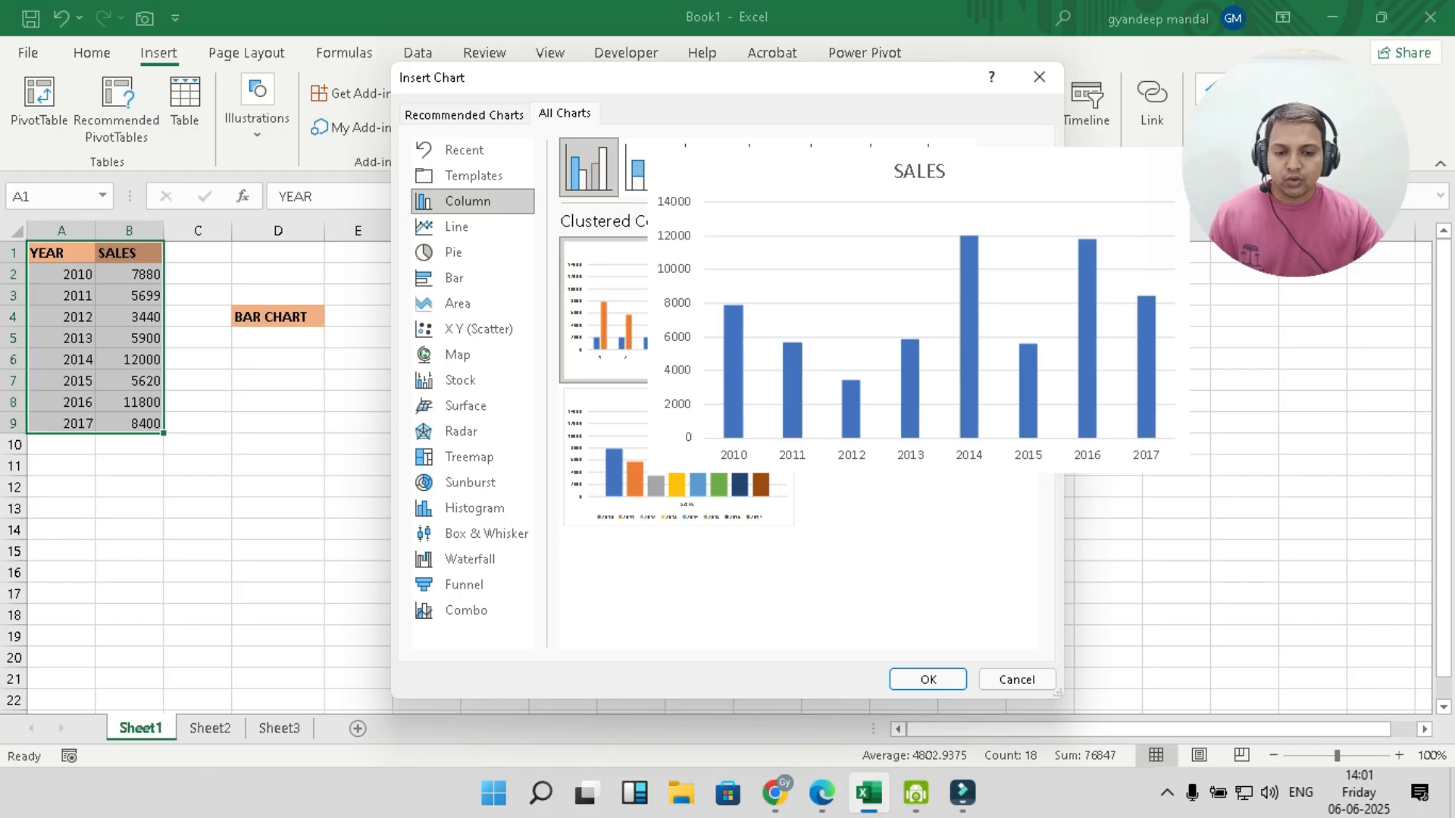
pyautogui.click(918, 310)
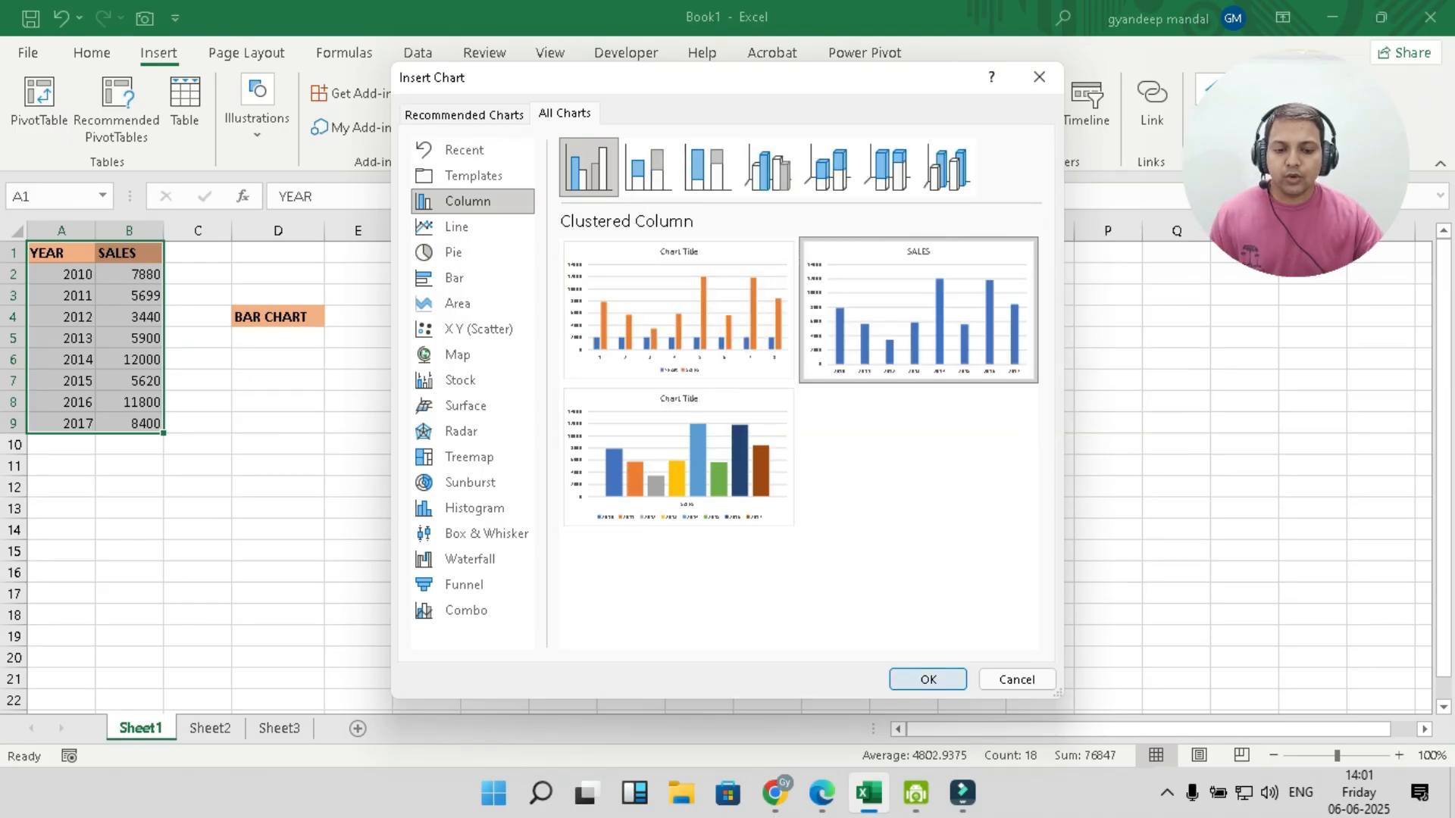
pyautogui.click(928, 679)
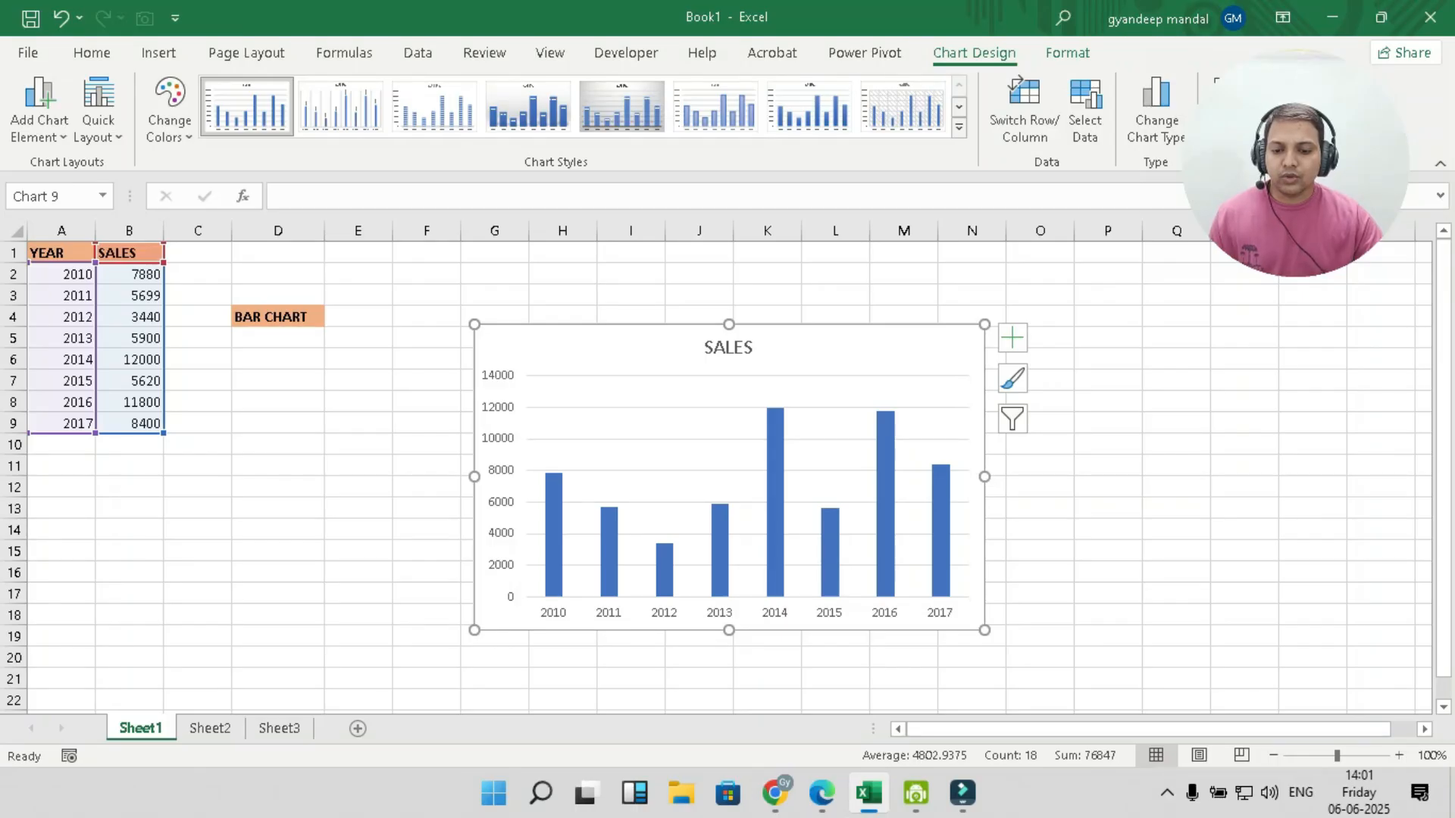
# Enlarge the SALES chart slightly in height and width, and move it a little closer to the data table.
pyautogui.moveTo(729, 631); pyautogui.dragTo(729, 654)
pyautogui.moveTo(474, 488); pyautogui.dragTo(450, 489)
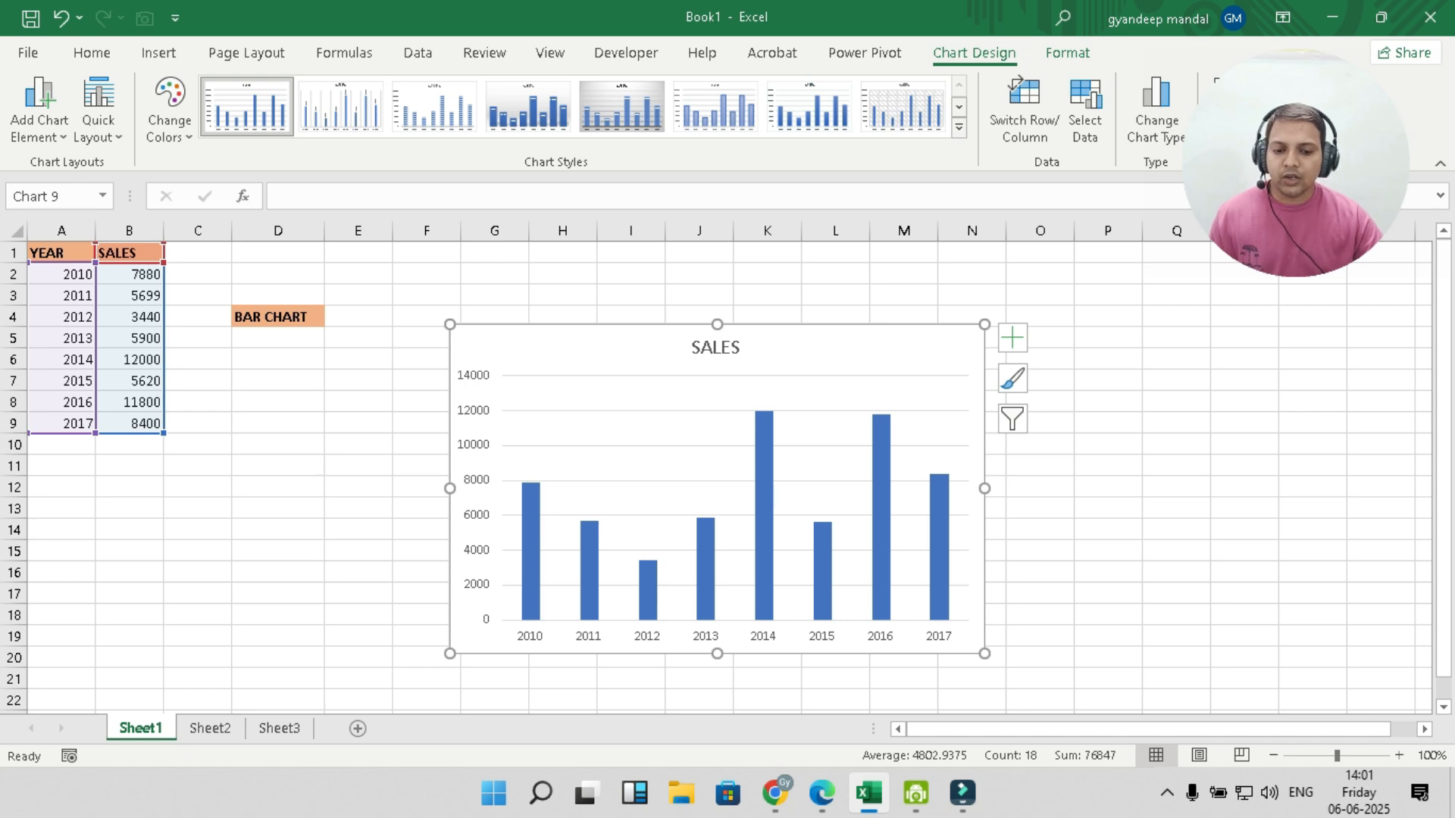
pyautogui.moveTo(763, 433)
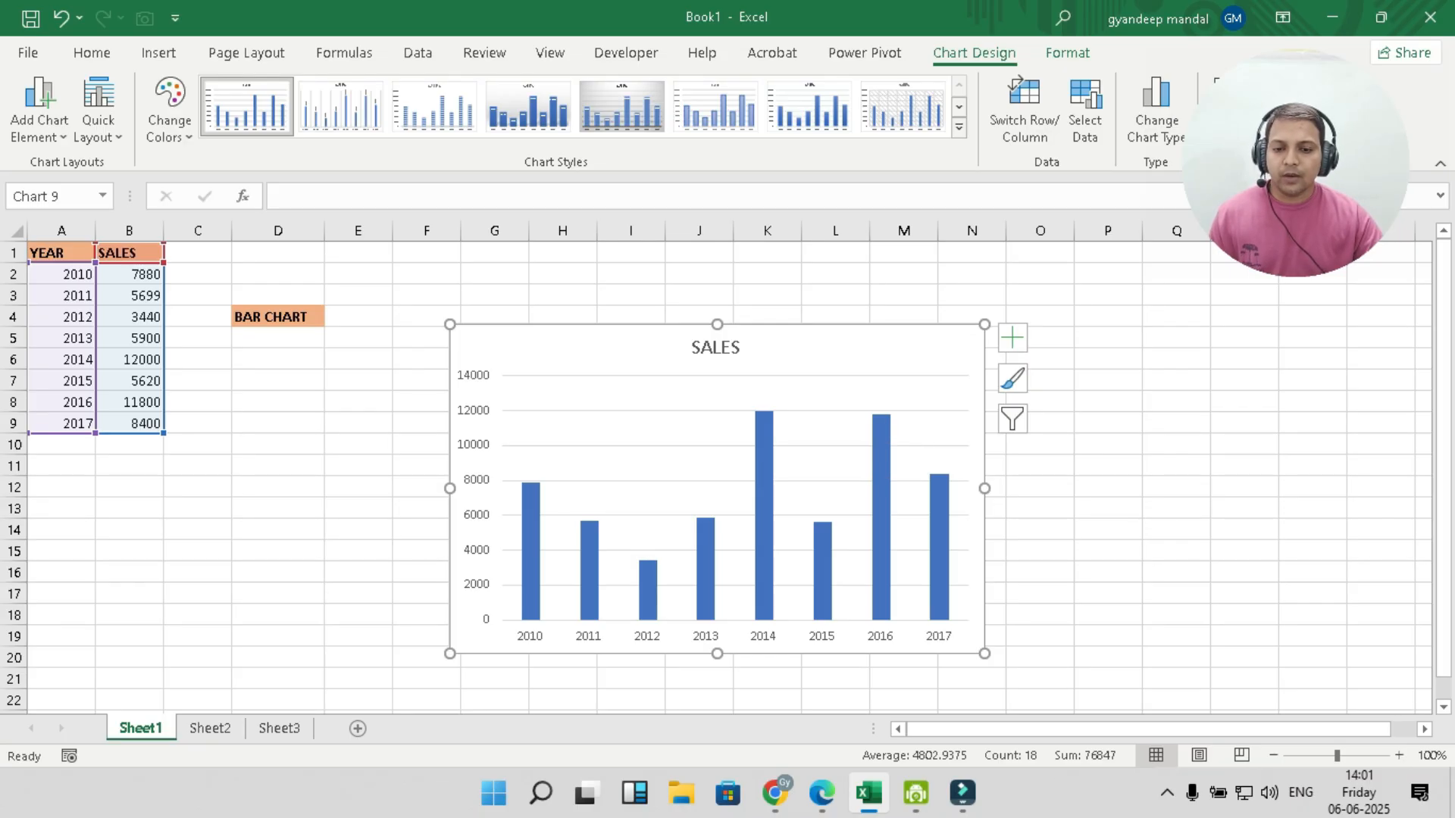
pyautogui.moveTo(613, 345); pyautogui.dragTo(577, 322)
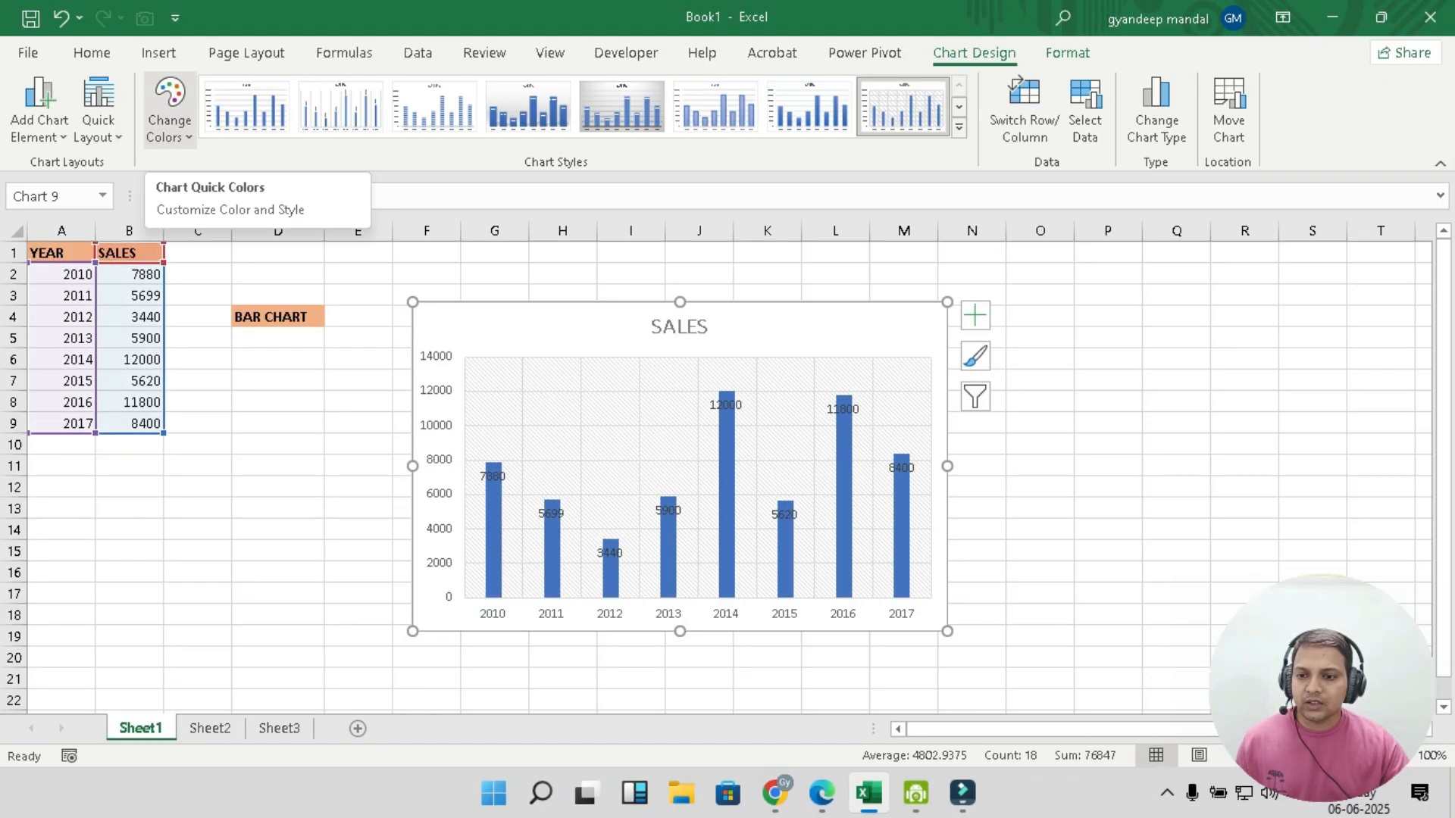
# Recolour the SALES chart with the third Colorful palette, starting with orange, and apply the fourth chart style with a shaded background.
pyautogui.click(170, 106)
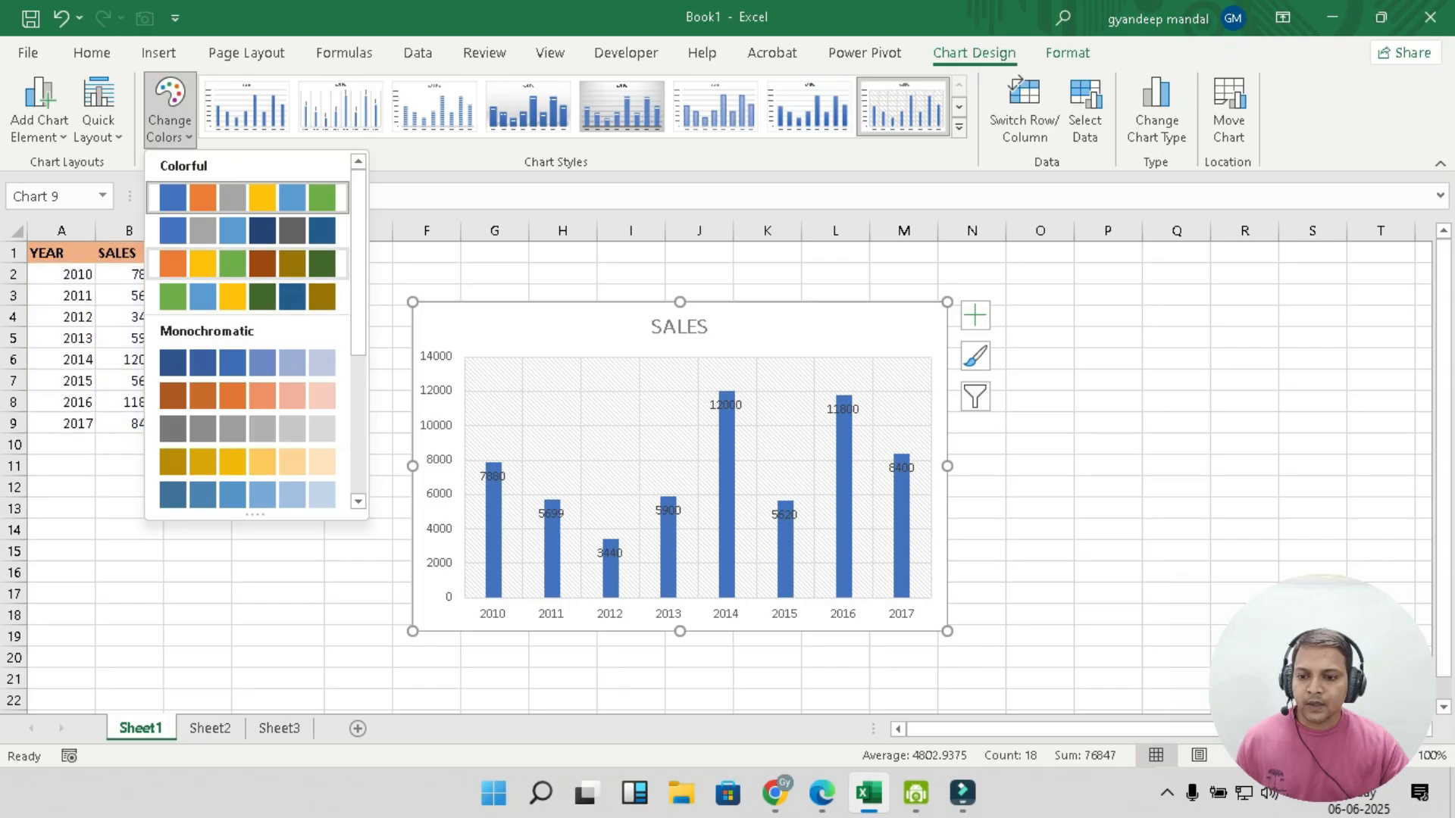
pyautogui.press('Escape')
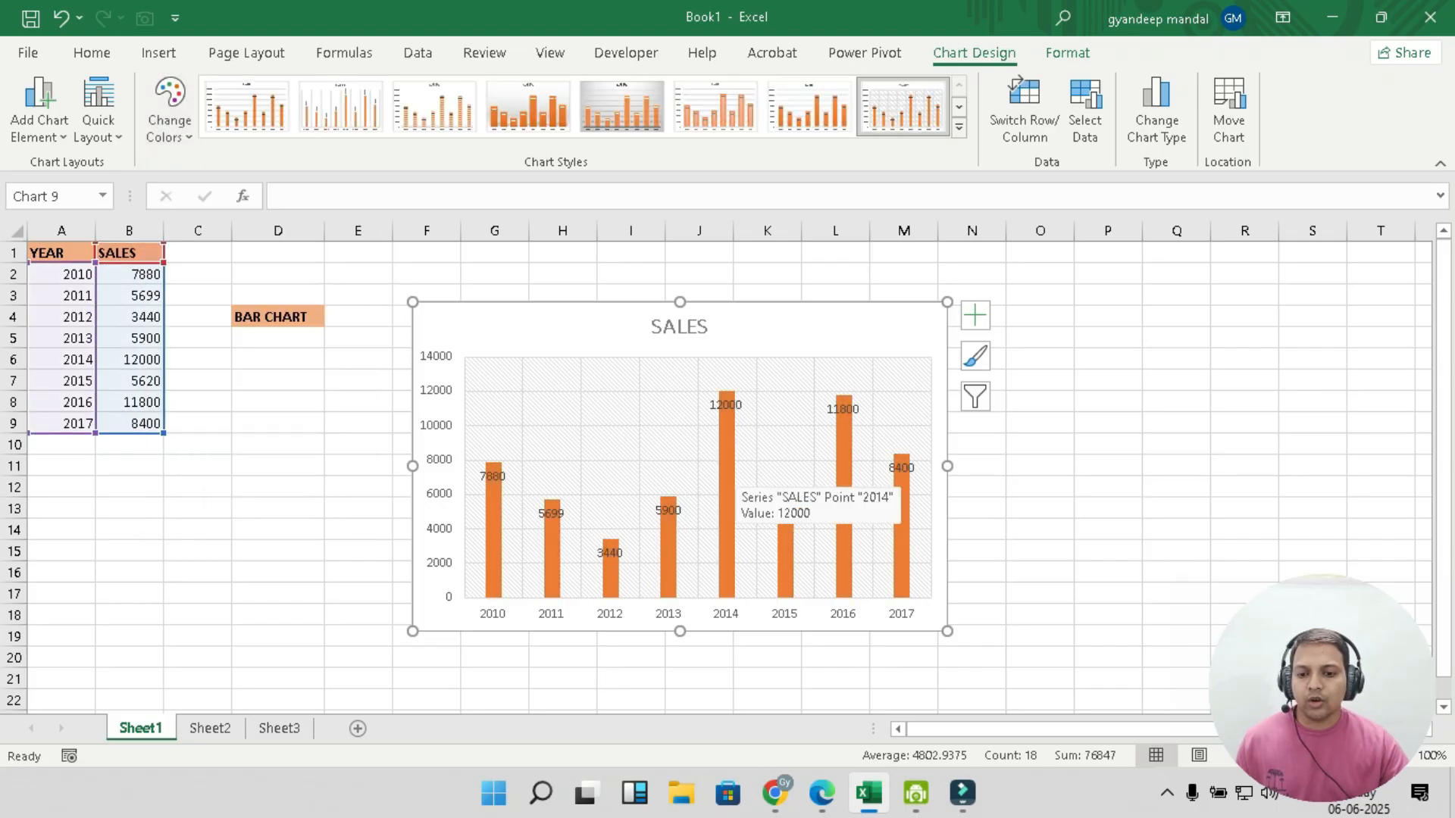
pyautogui.click(528, 106)
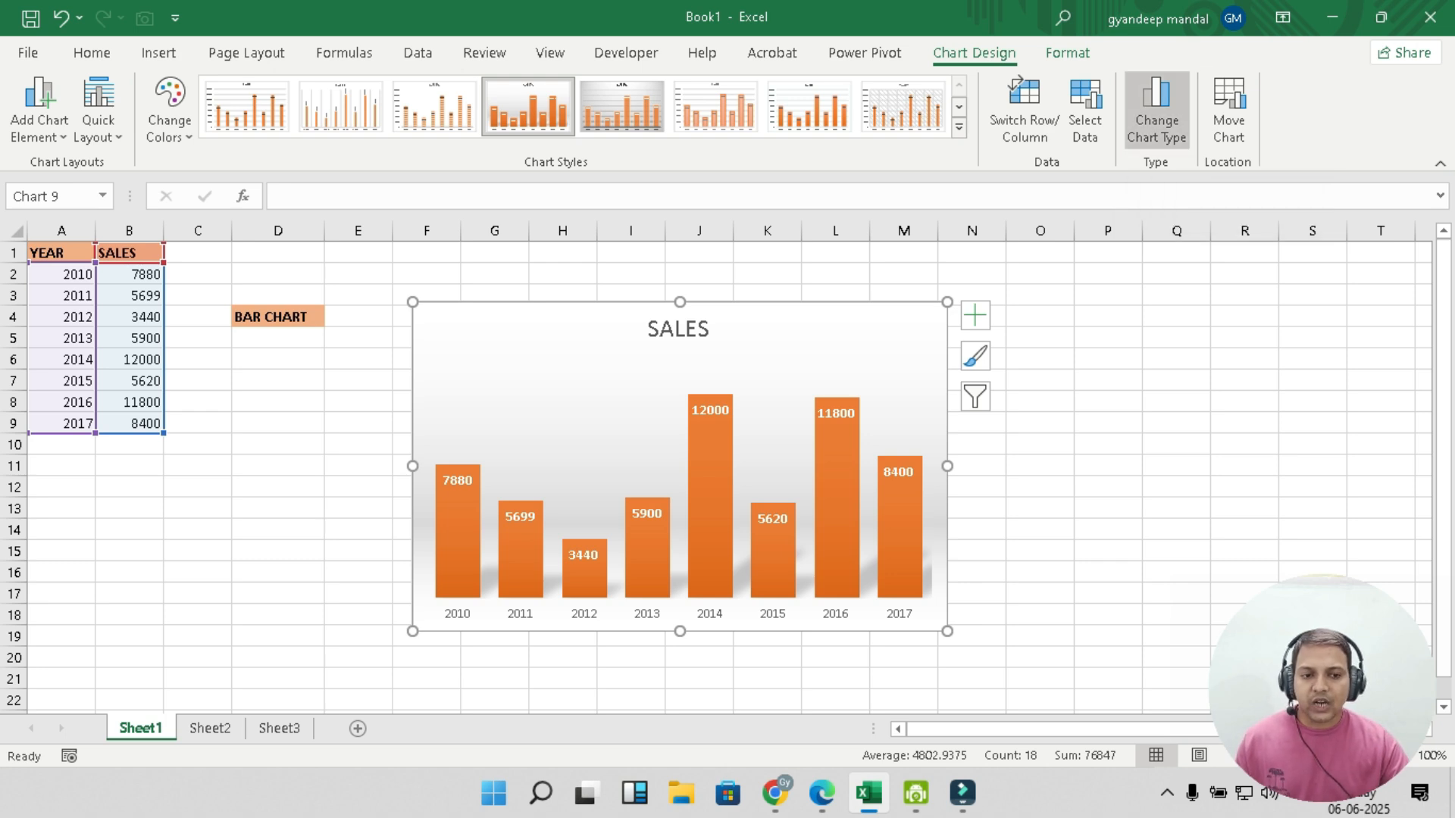
# Change the SALES chart type to Clustered Bar, using the variant that colours each year's bar differently.
pyautogui.click(1155, 110)
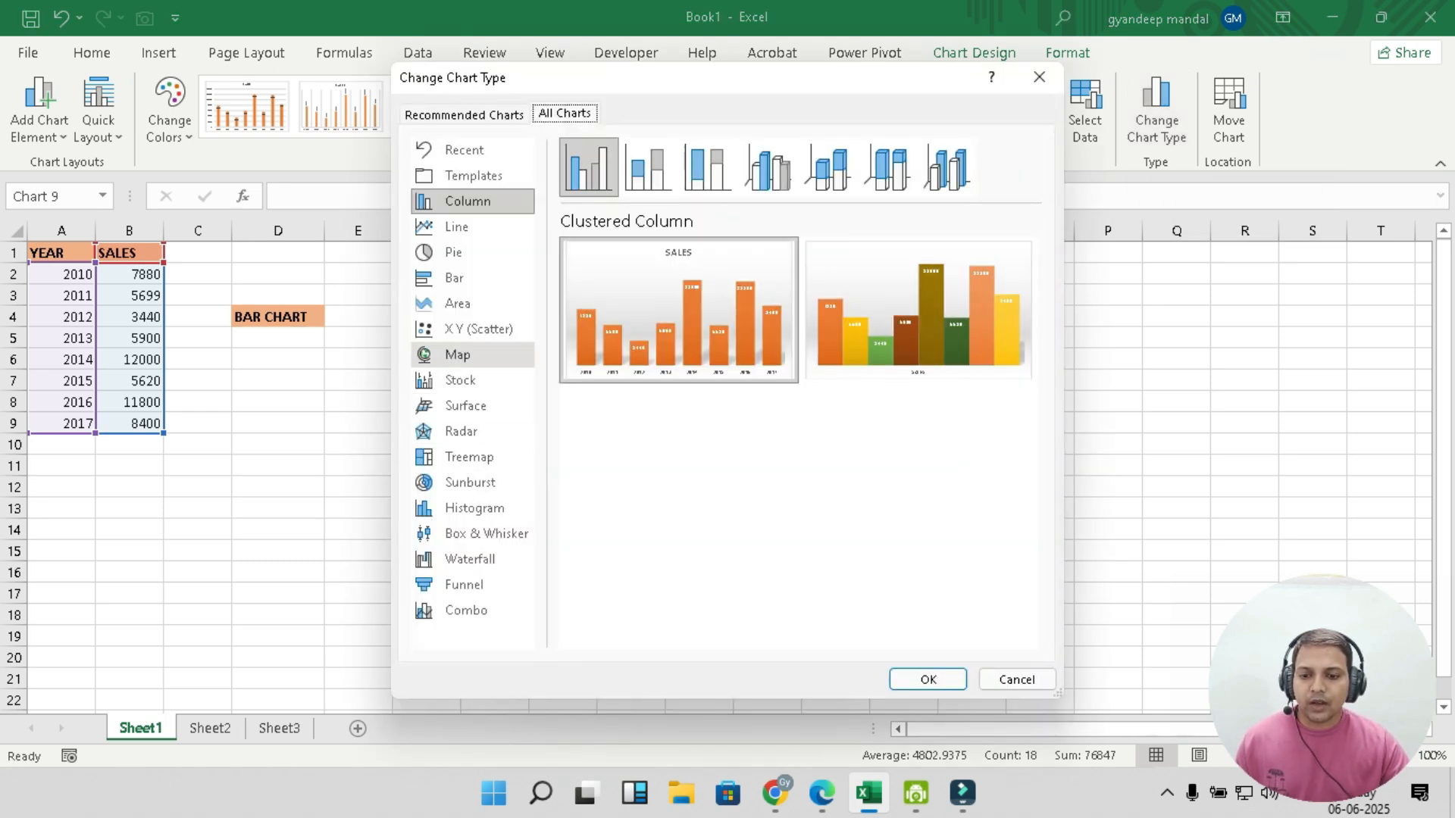
pyautogui.click(454, 278)
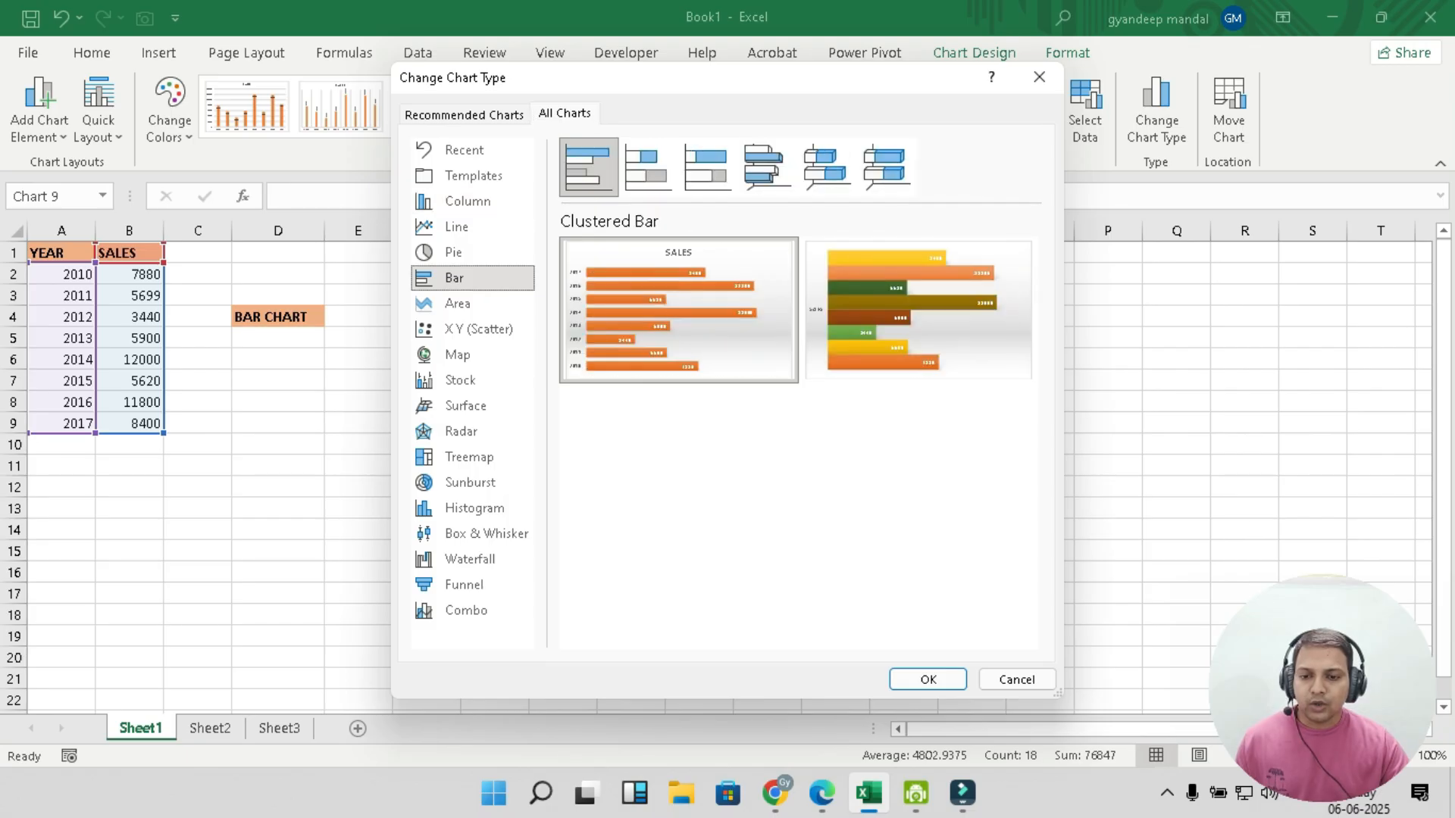
pyautogui.moveTo(678, 311)
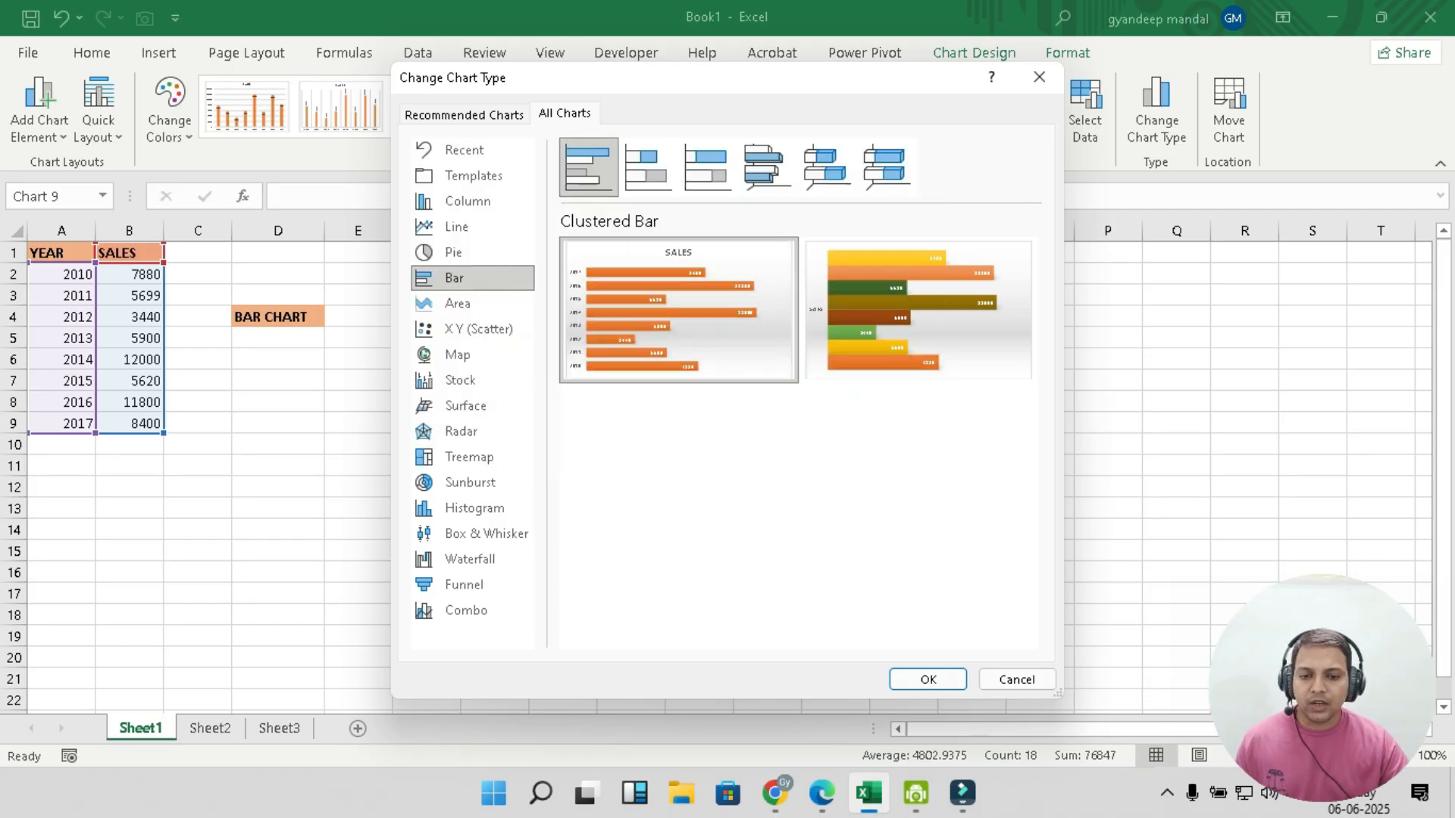
pyautogui.moveTo(919, 309)
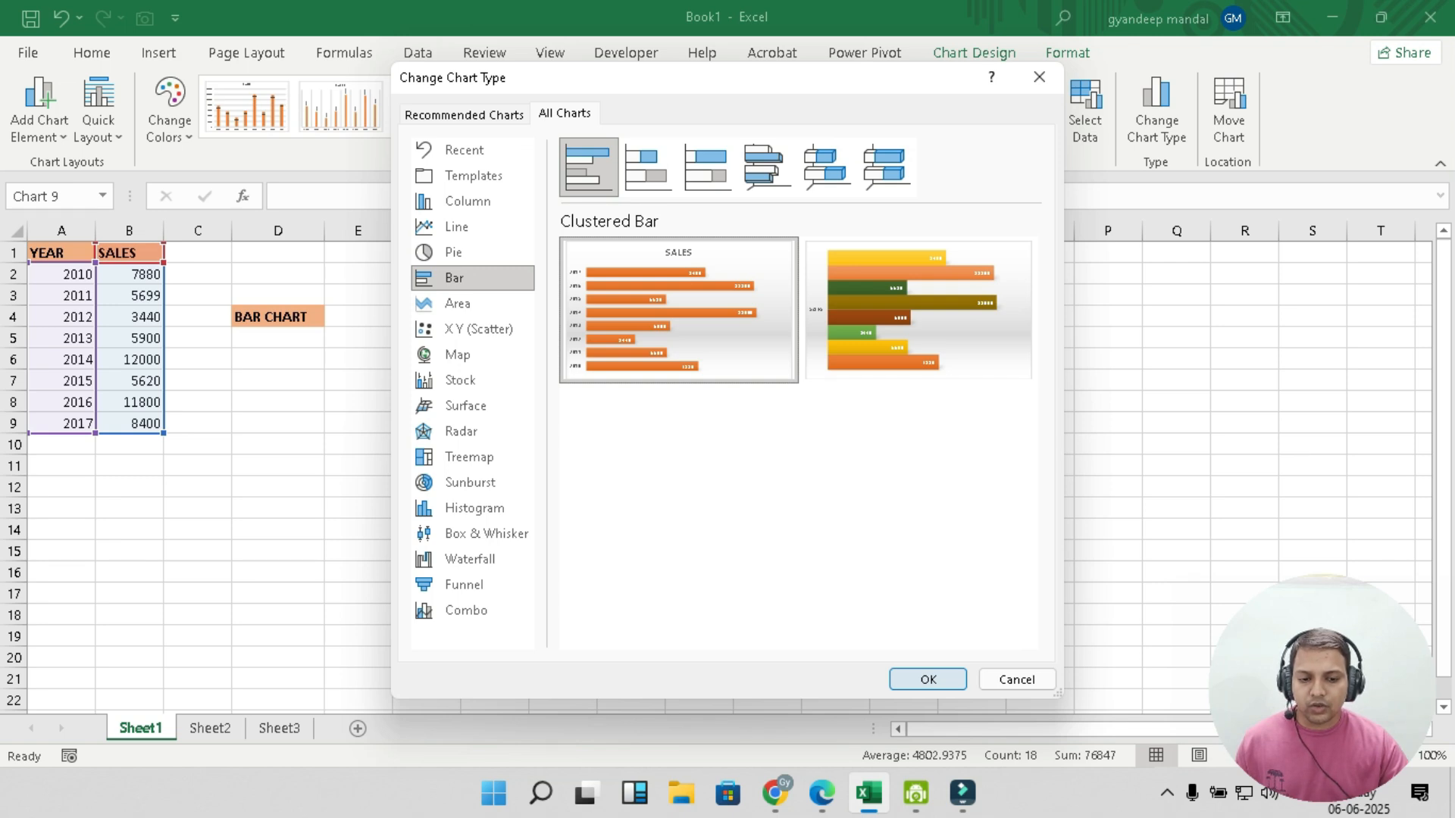
pyautogui.moveTo(918, 318)
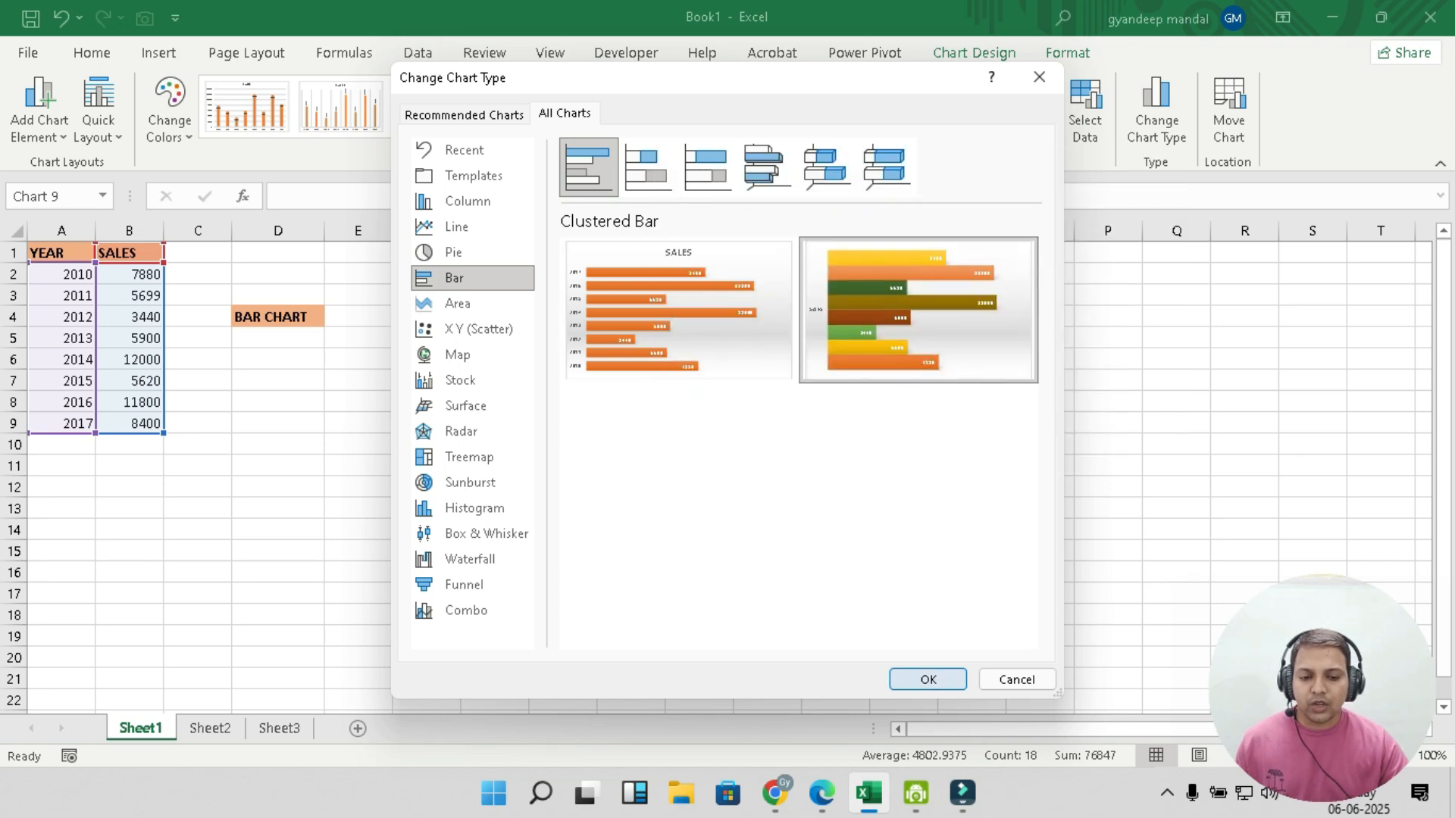
pyautogui.click(928, 679)
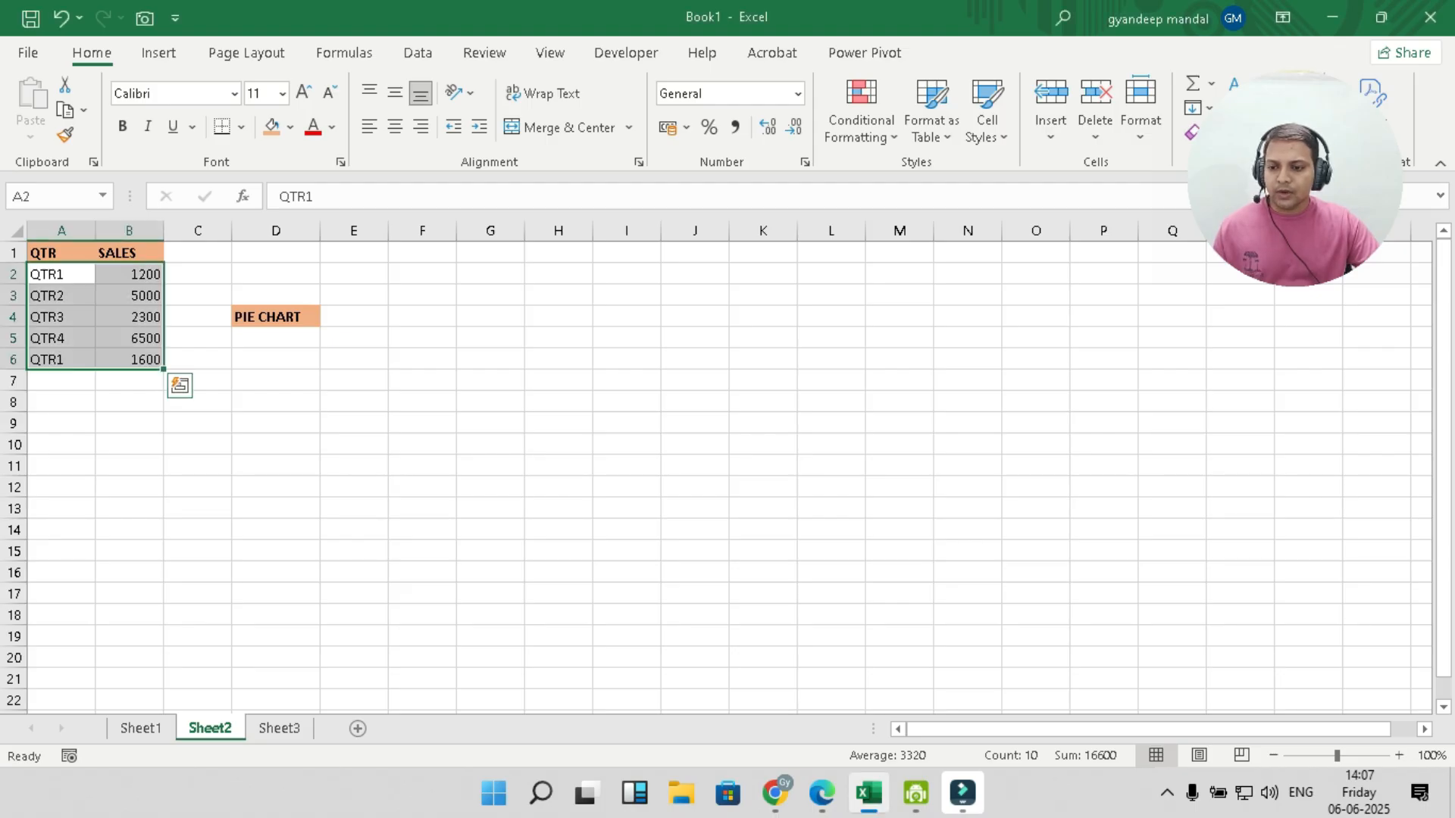
# Insert a 3-D Pie chart of the quarterly sales in A2:B6 on Sheet2.
pyautogui.click(62, 253)
pyautogui.click(61, 295)
pyautogui.moveTo(61, 275); pyautogui.dragTo(129, 381)
pyautogui.click(62, 338)
pyautogui.click(61, 275)
pyautogui.moveTo(62, 274); pyautogui.dragTo(129, 360)
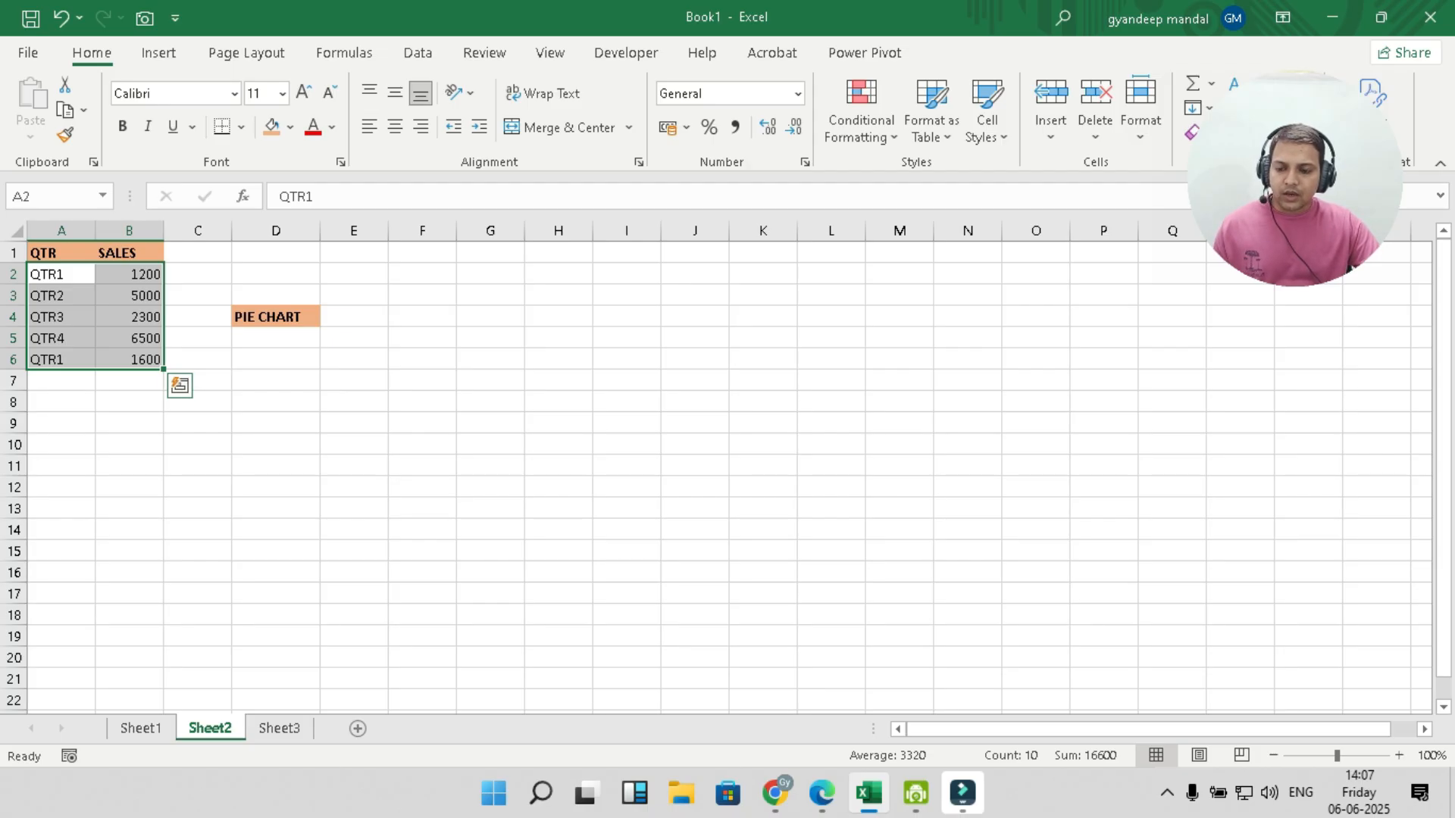
pyautogui.press('alt')
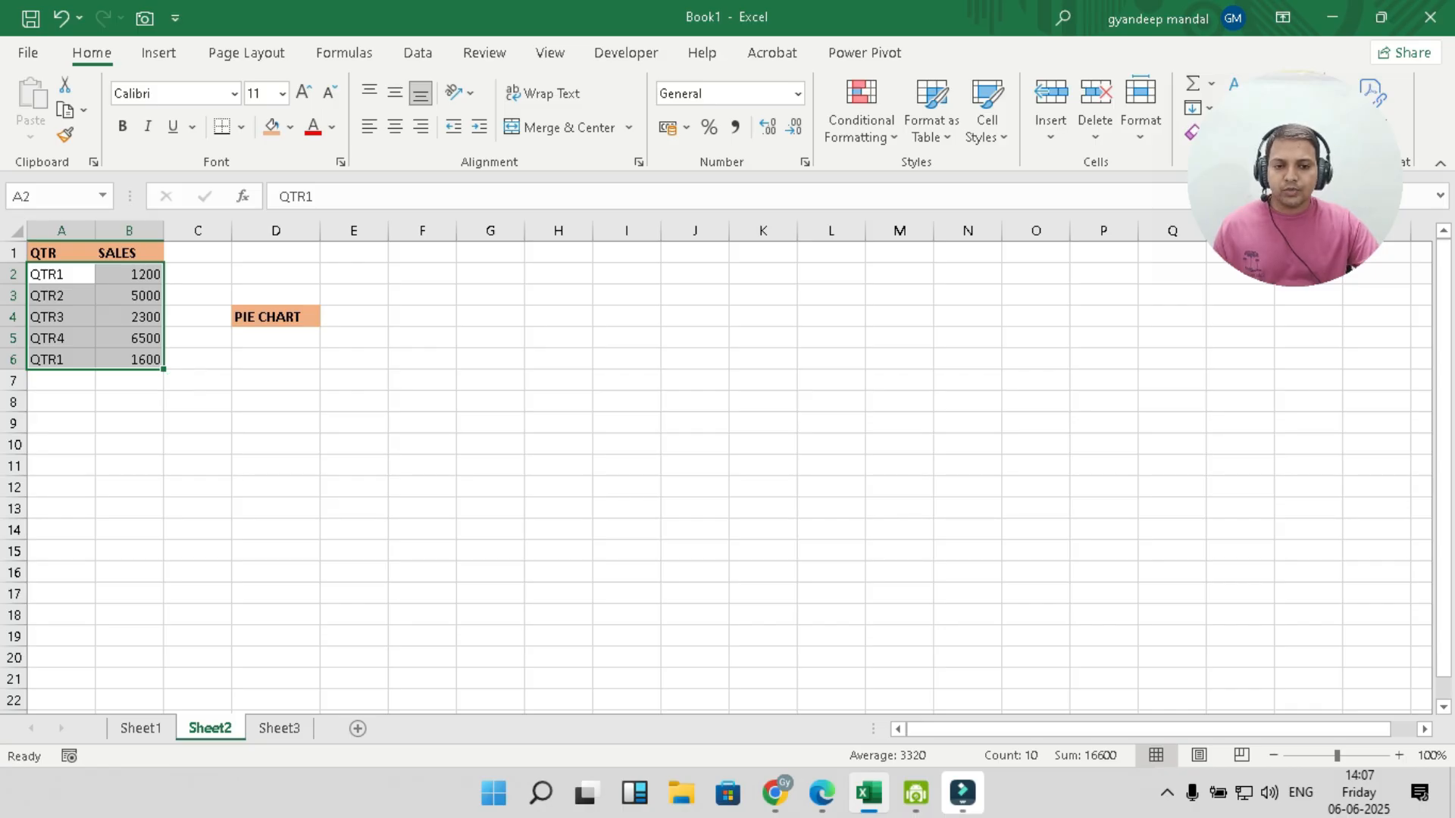
pyautogui.hotkey('alt', 'n')
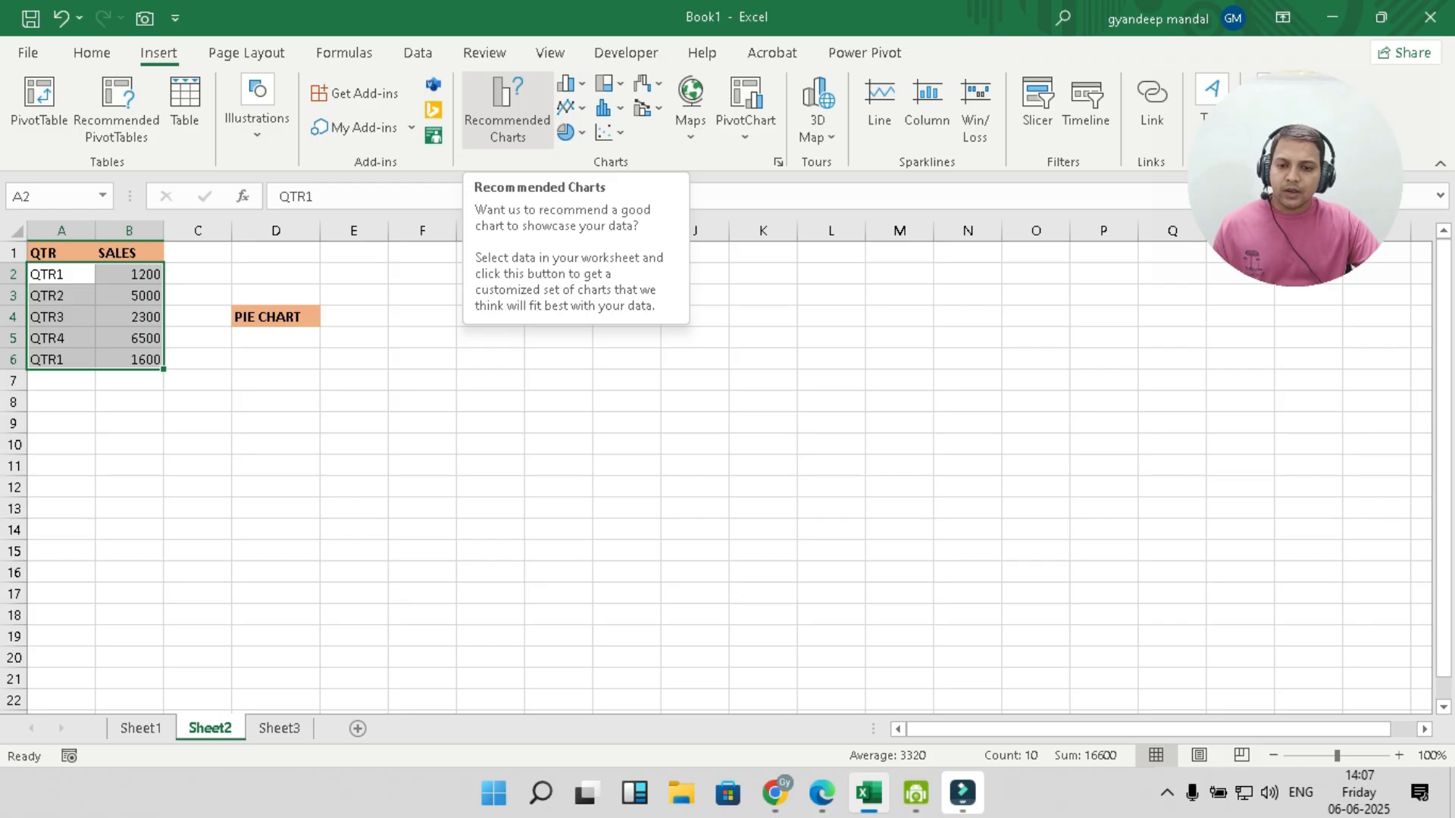
pyautogui.click(507, 109)
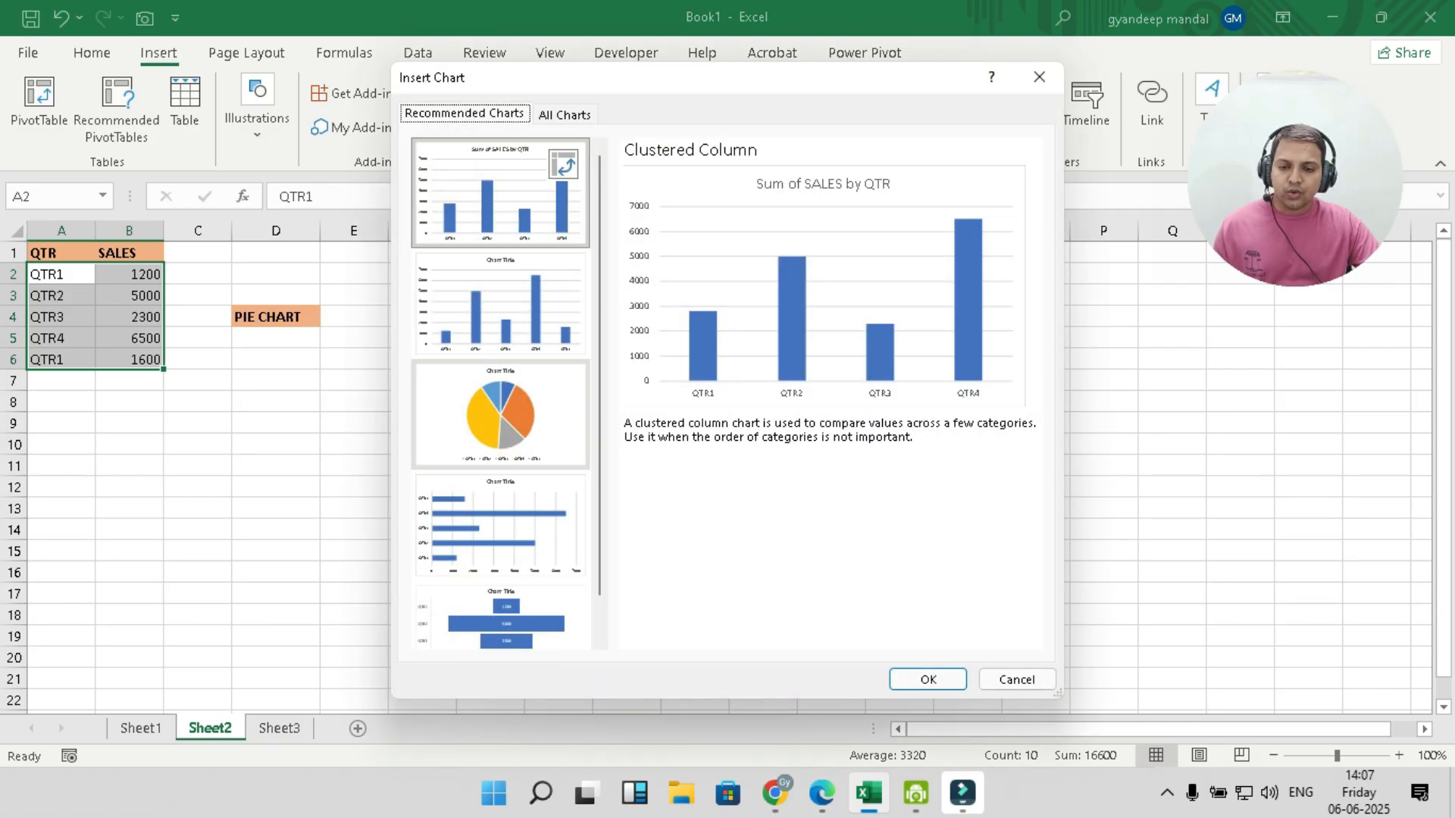
pyautogui.click(565, 113)
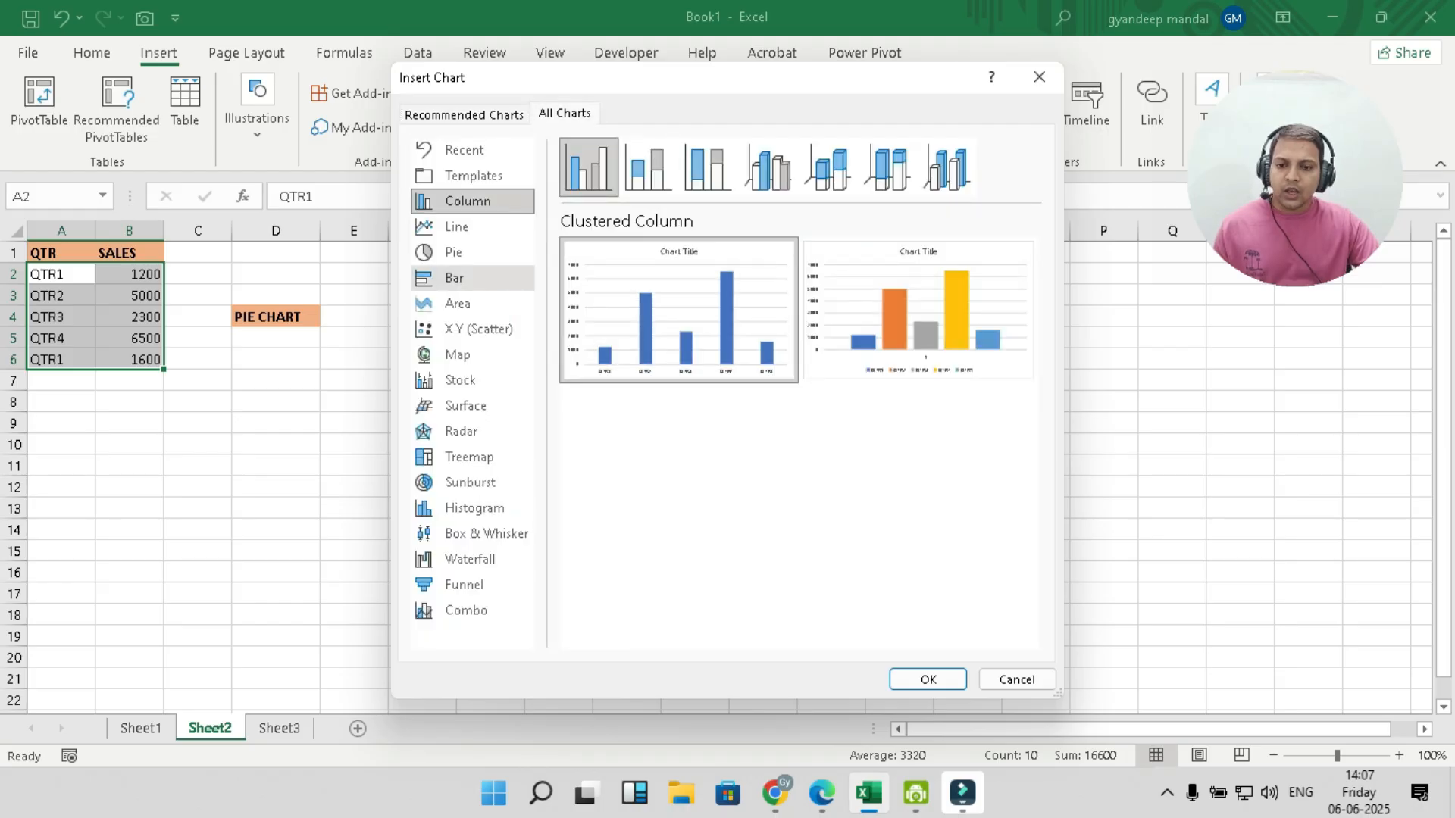
pyautogui.click(453, 251)
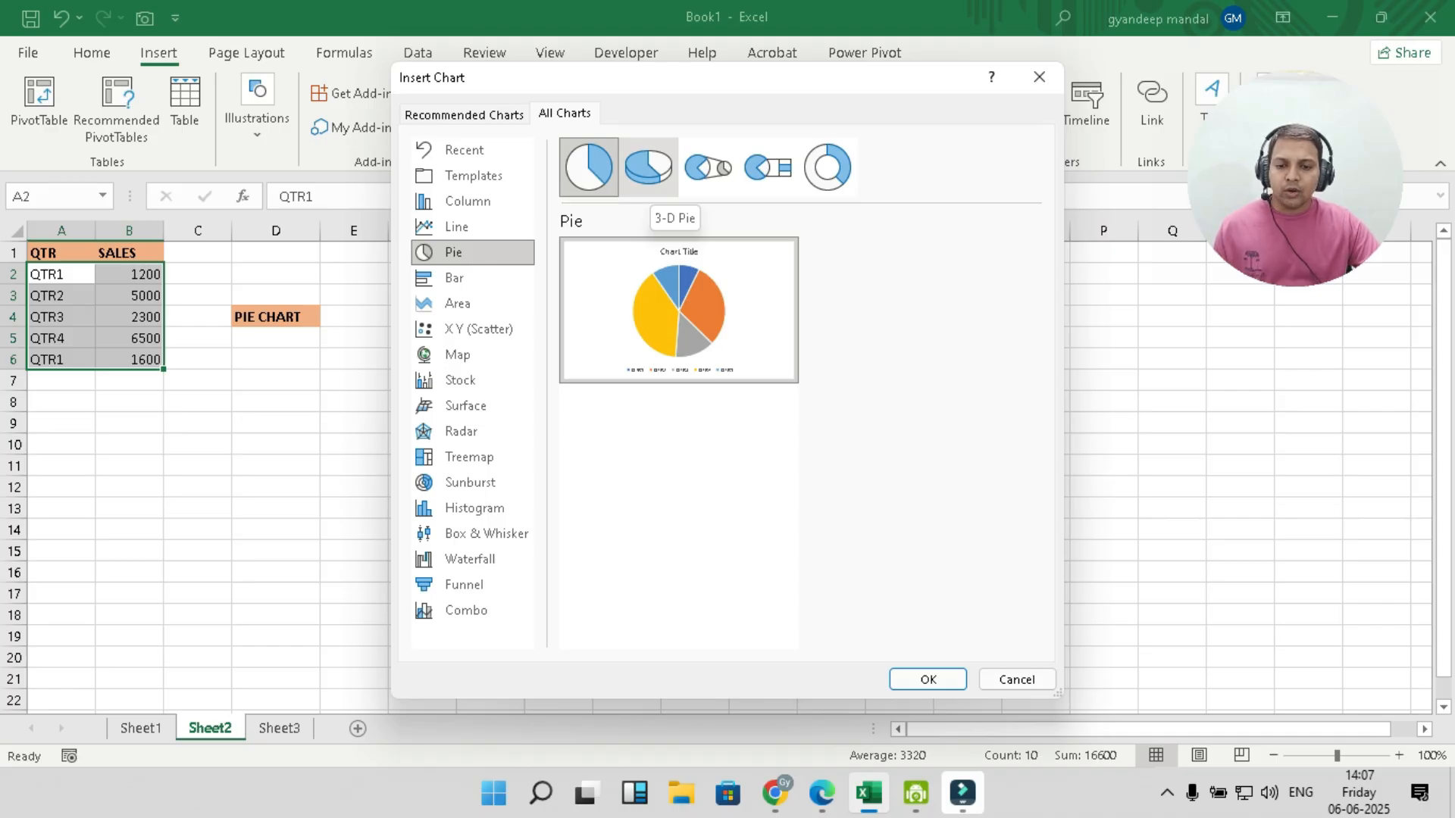
pyautogui.click(648, 167)
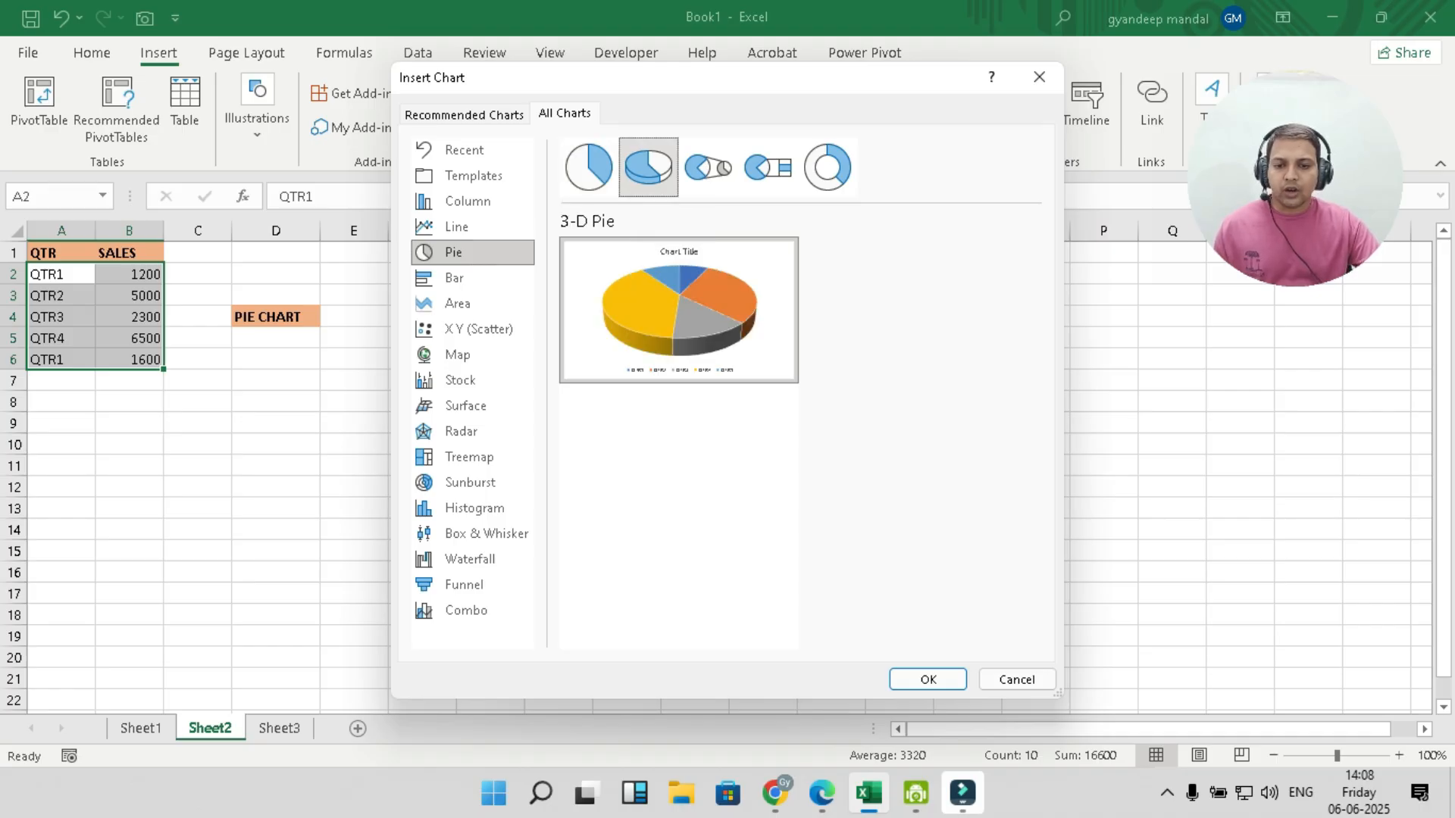
pyautogui.click(928, 679)
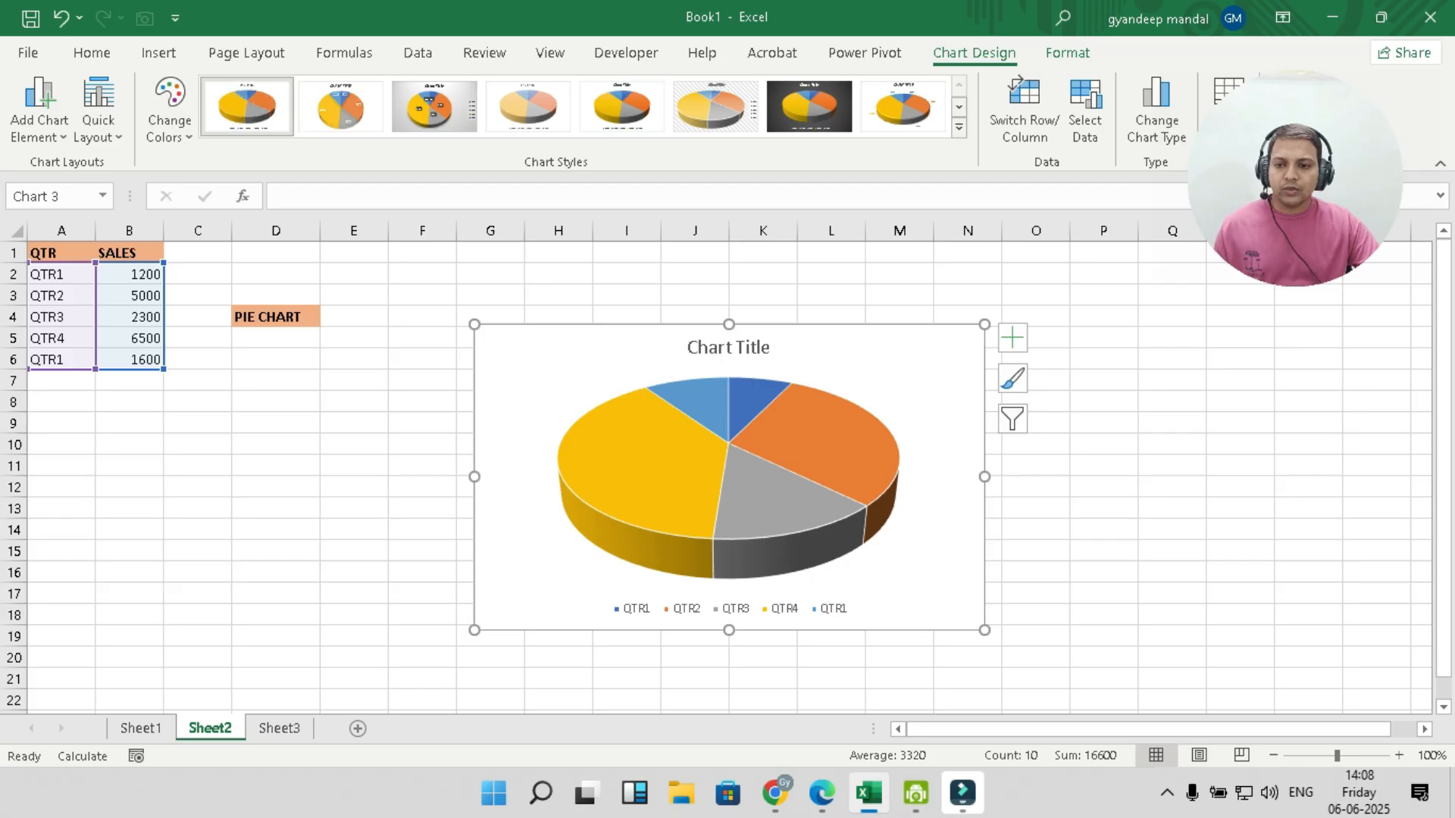
# Apply the fifth chart style, with category and percentage labels, to the 3-D pie chart and select its data series.
pyautogui.click(340, 106)
pyautogui.click(434, 106)
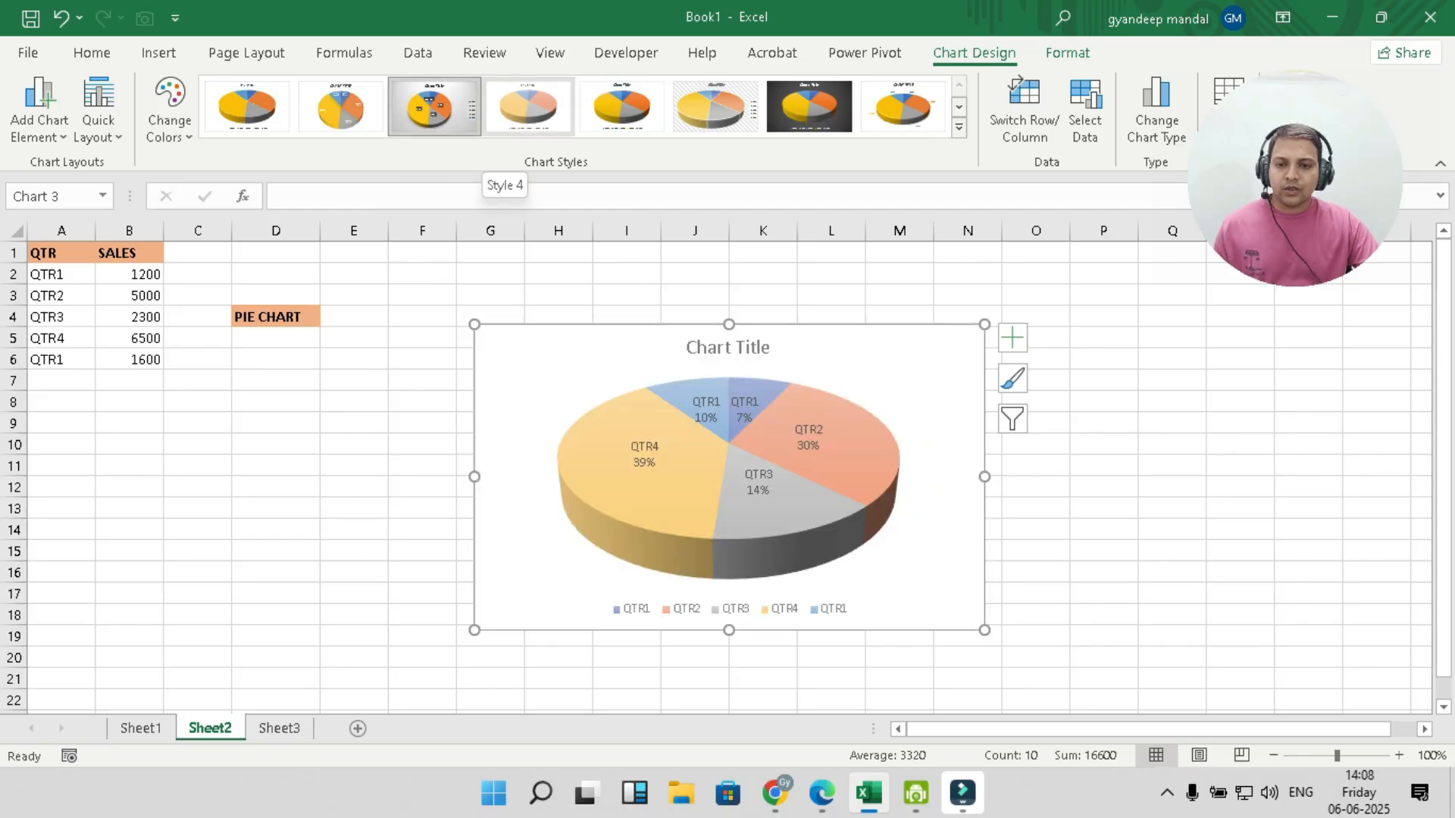
pyautogui.click(621, 106)
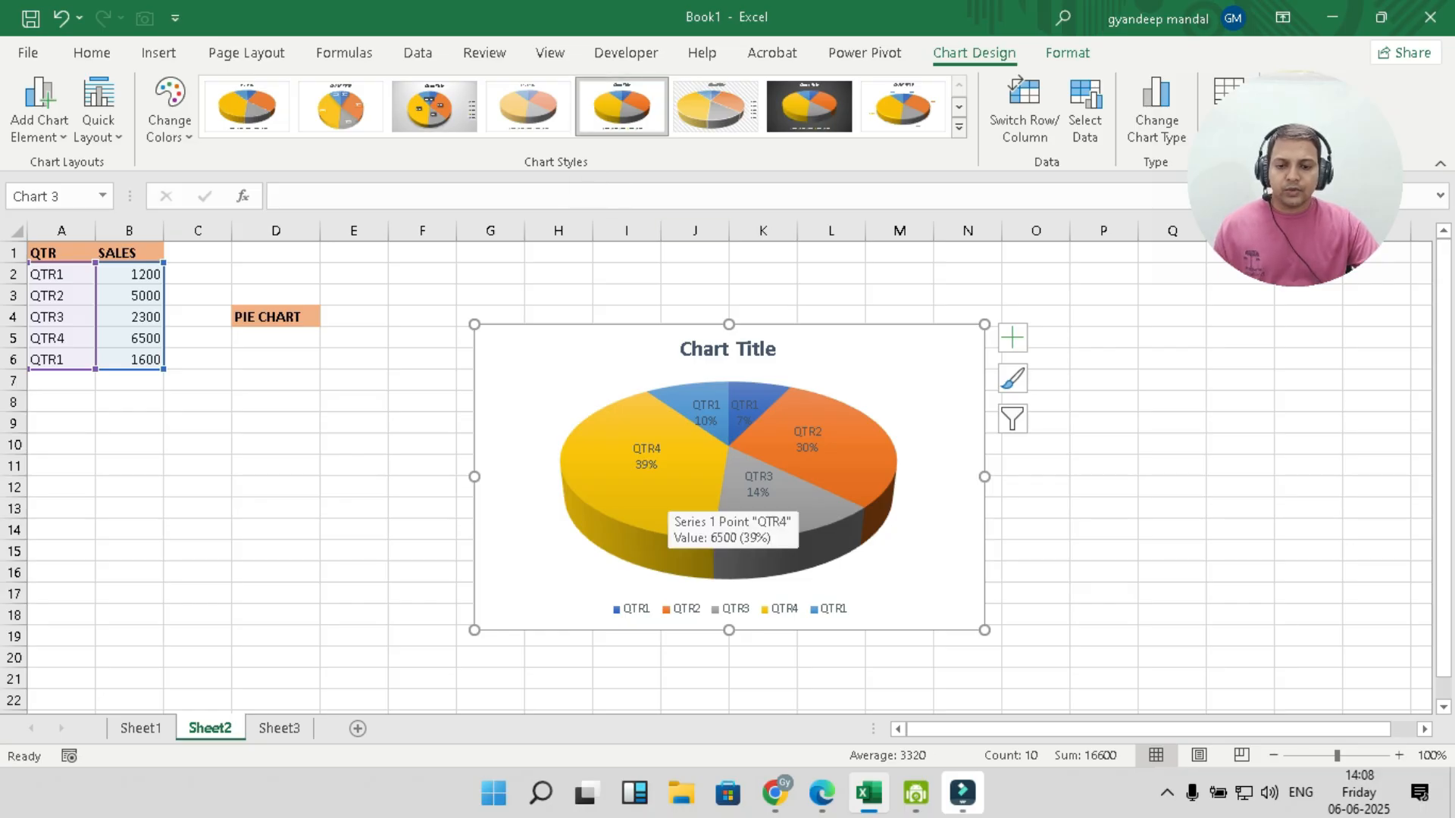
pyautogui.click(663, 500)
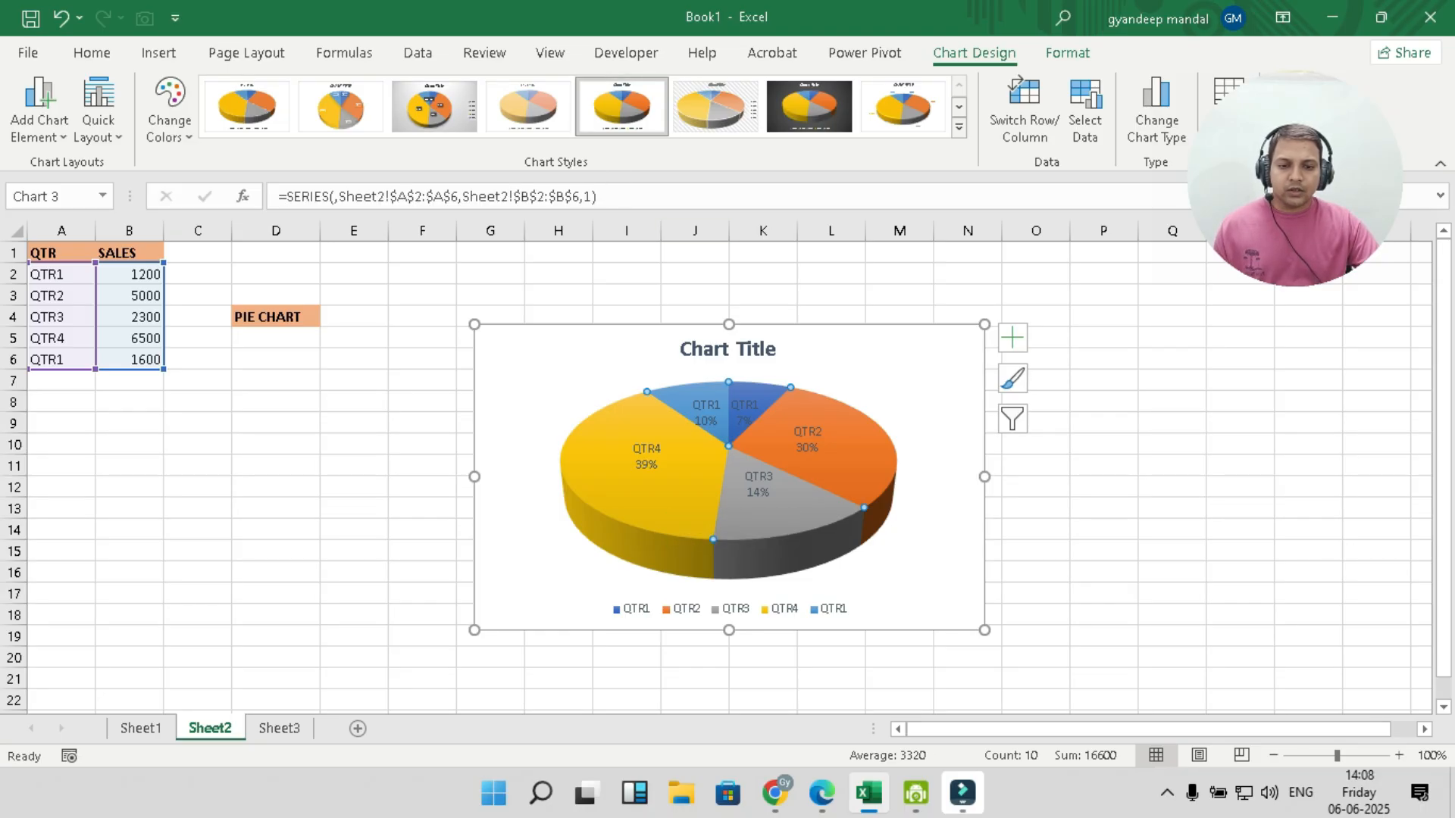
# Rotate the pie to a first slice angle of 39° and pull out the QTR4 slice with a 48% point explosion.
pyautogui.click(663, 500)
pyautogui.doubleClick(663, 500)
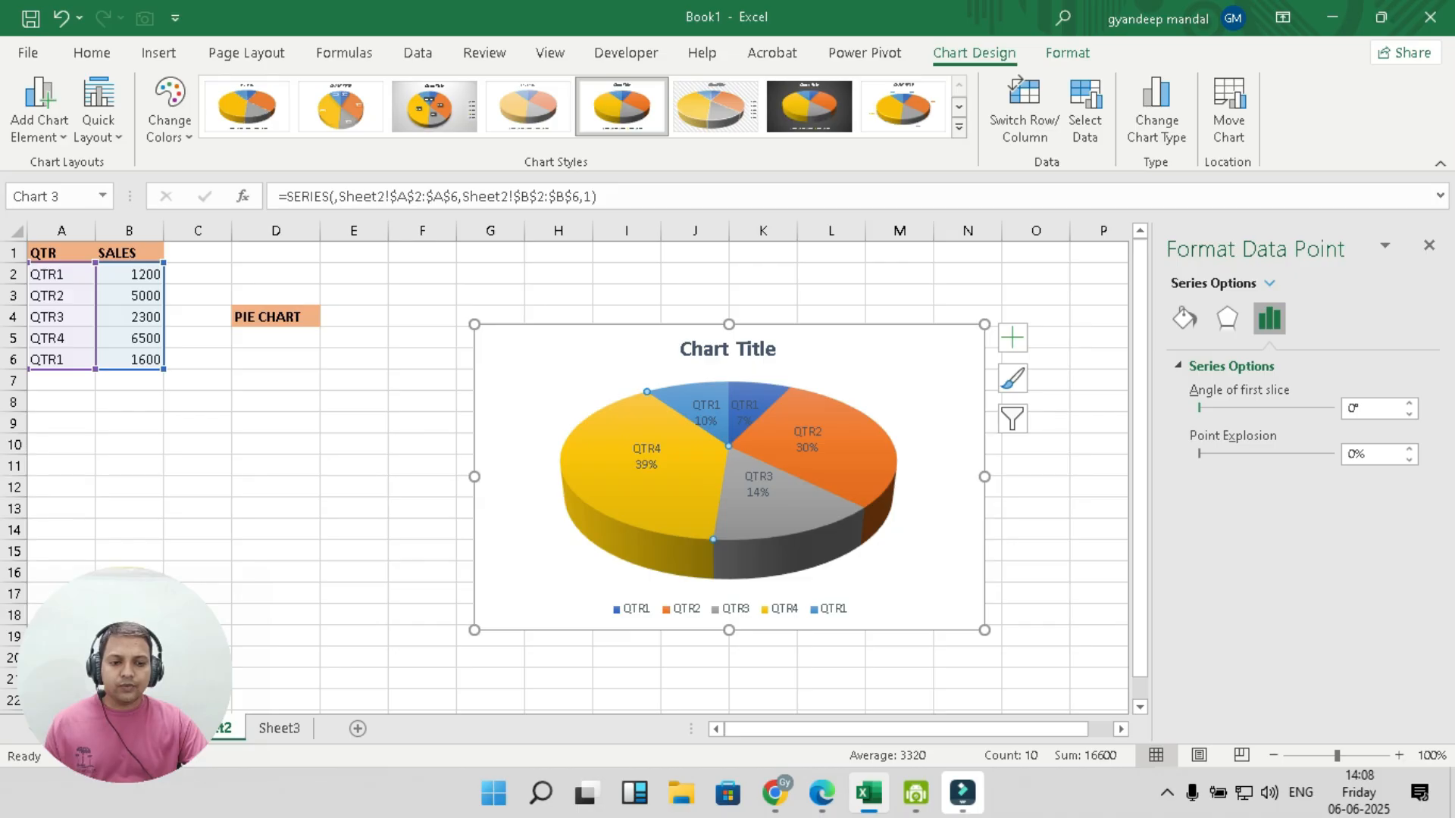
pyautogui.moveTo(1202, 408); pyautogui.dragTo(1213, 407)
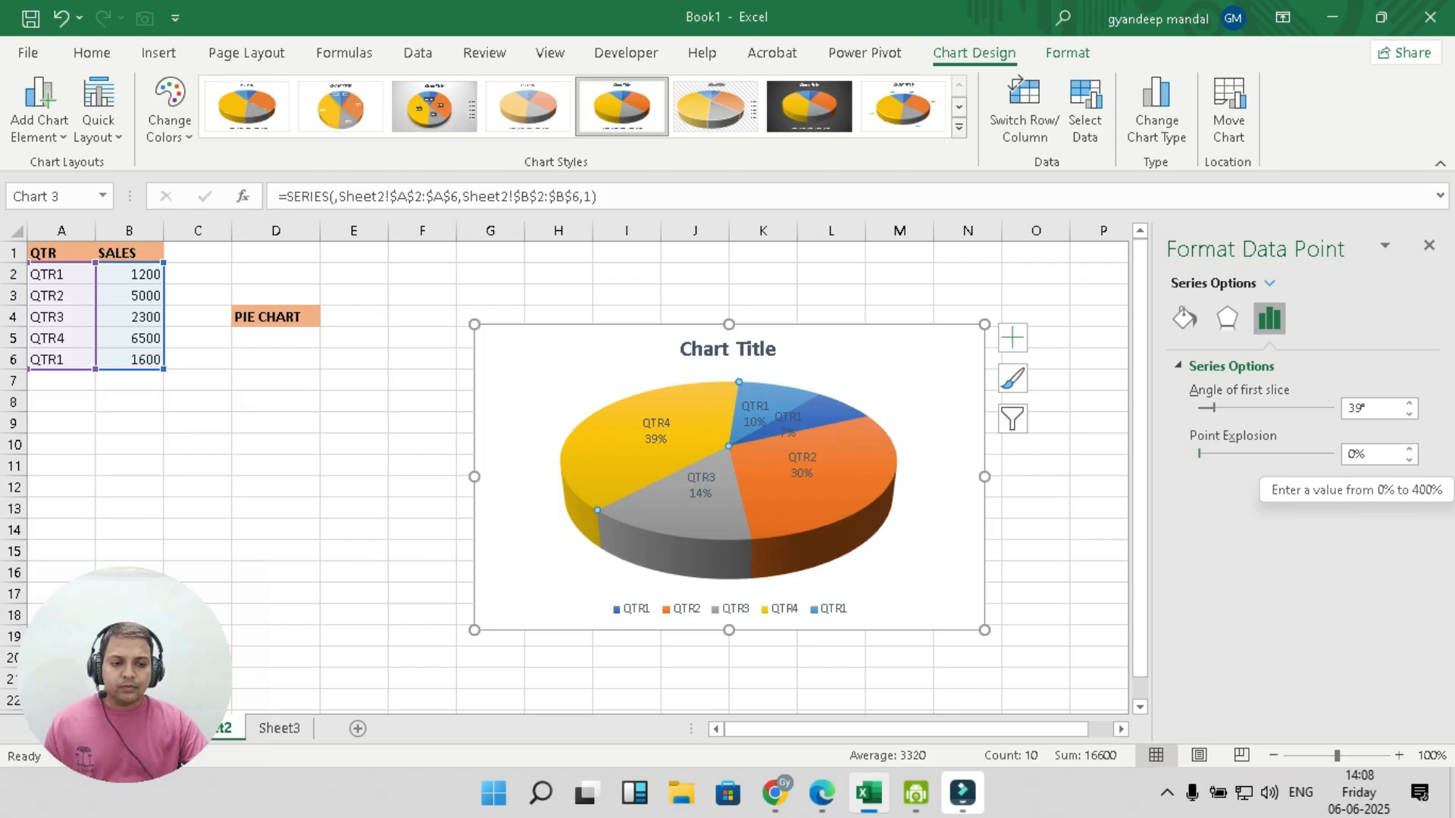
pyautogui.moveTo(1200, 453); pyautogui.dragTo(1214, 453)
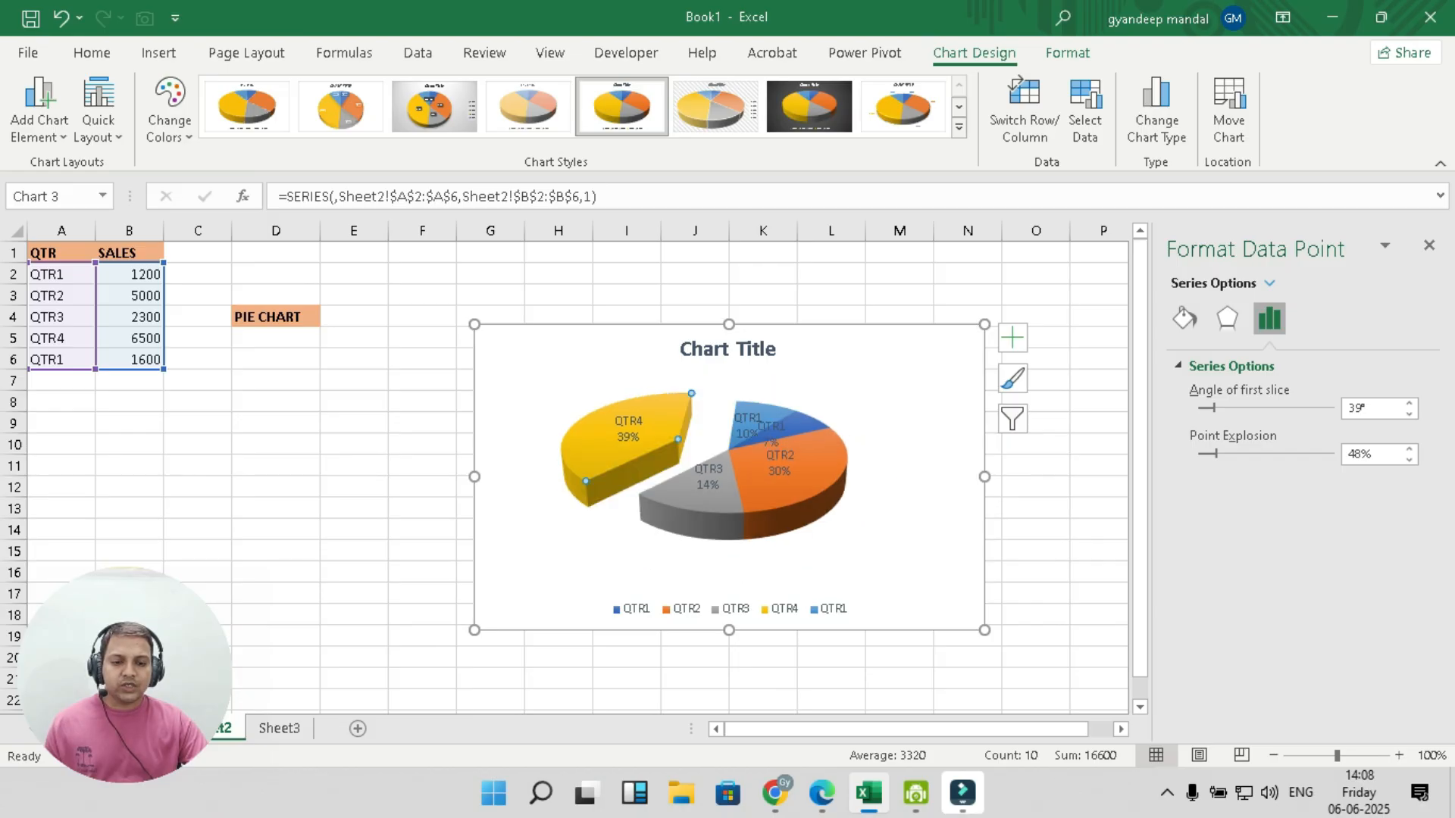
# Rotate the pie to a first slice angle of 260° and set the QTR4 slice's point explosion to 70%.
pyautogui.moveTo(1214, 453); pyautogui.dragTo(1199, 453)
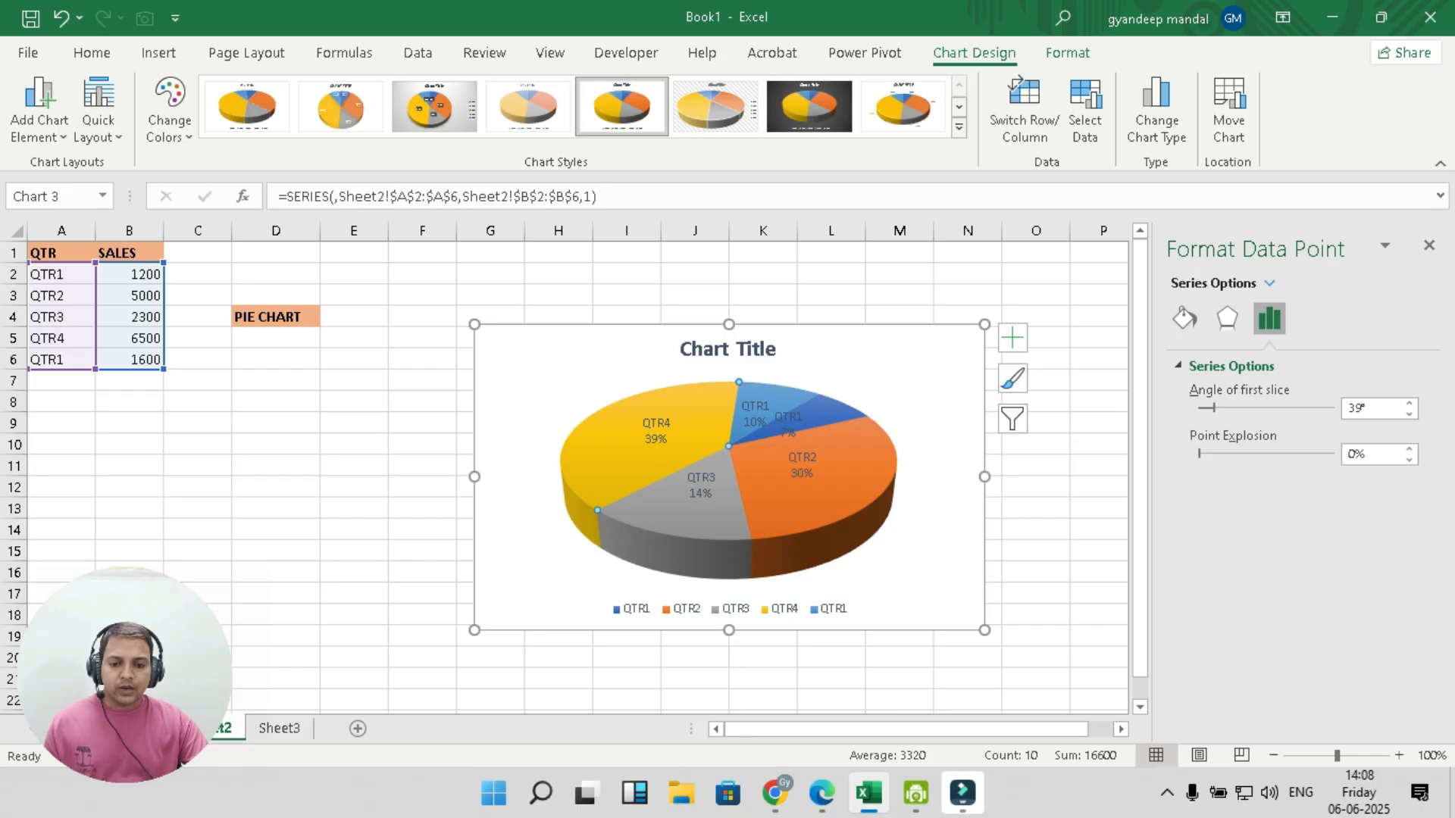
pyautogui.moveTo(1213, 408); pyautogui.dragTo(1295, 407)
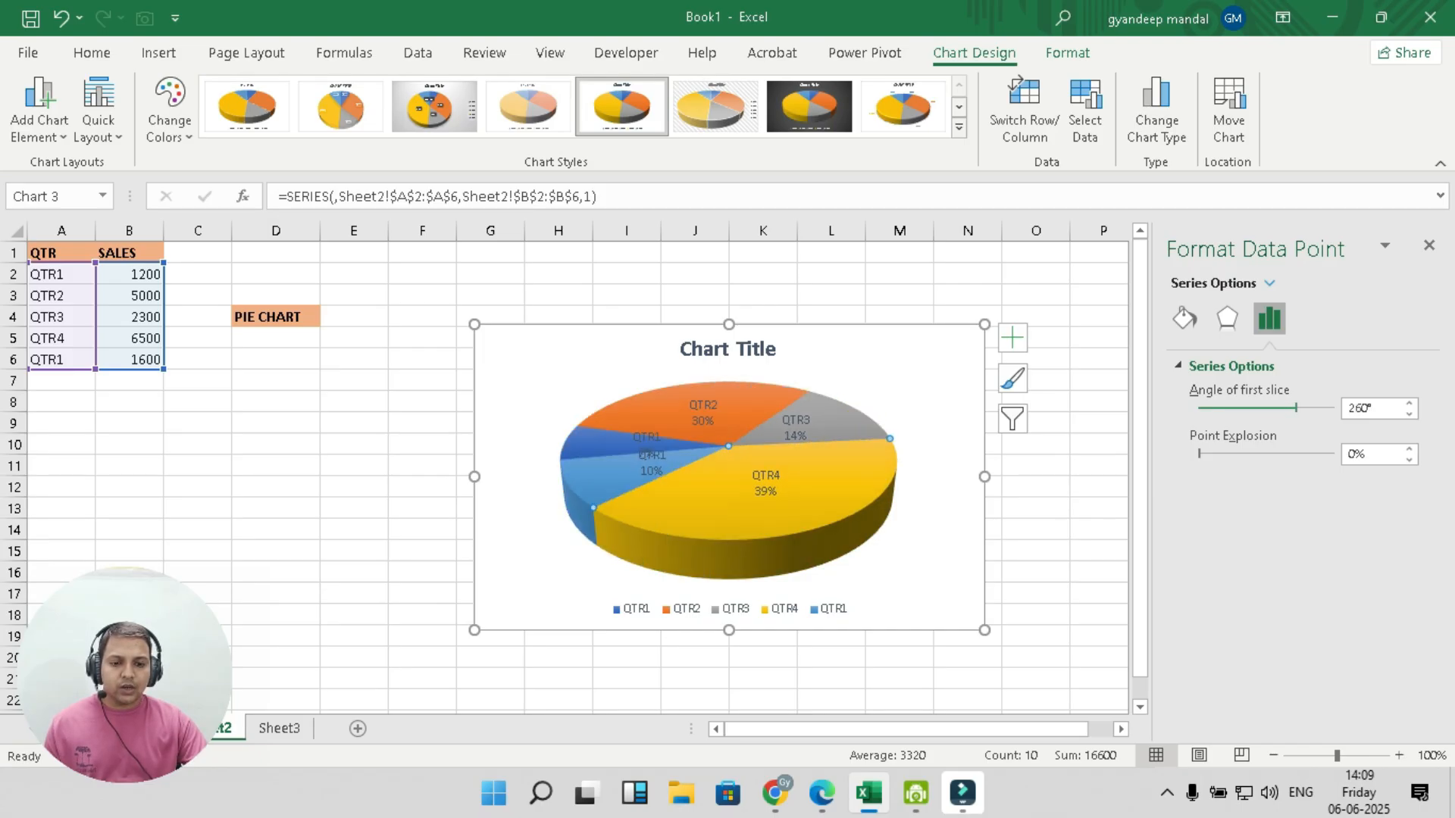
pyautogui.moveTo(1199, 453); pyautogui.dragTo(1223, 453)
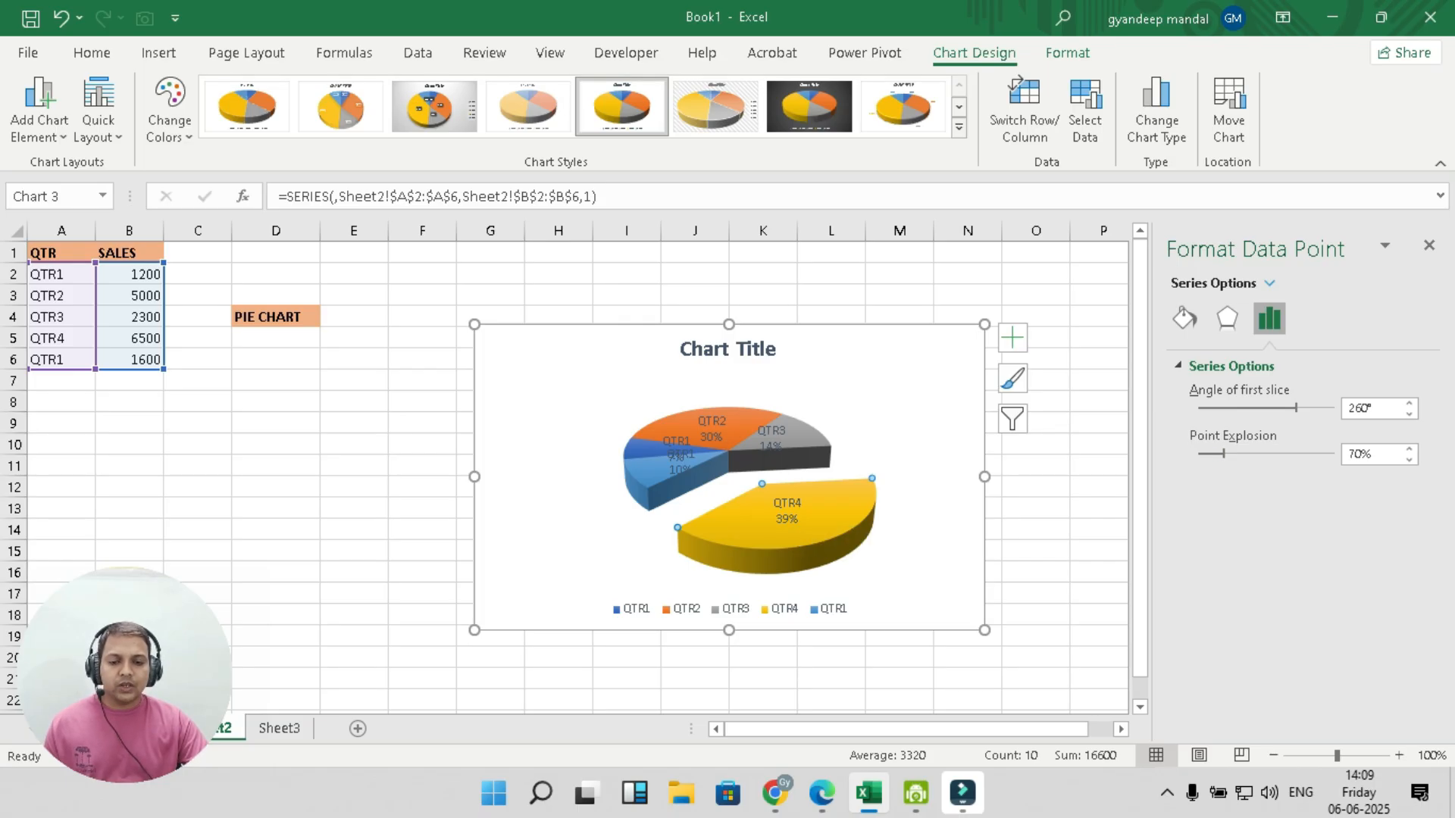
# Remove the category names from the pie chart's data labels, keeping the percentages, and enlarge the chart.
pyautogui.rightClick(815, 500)
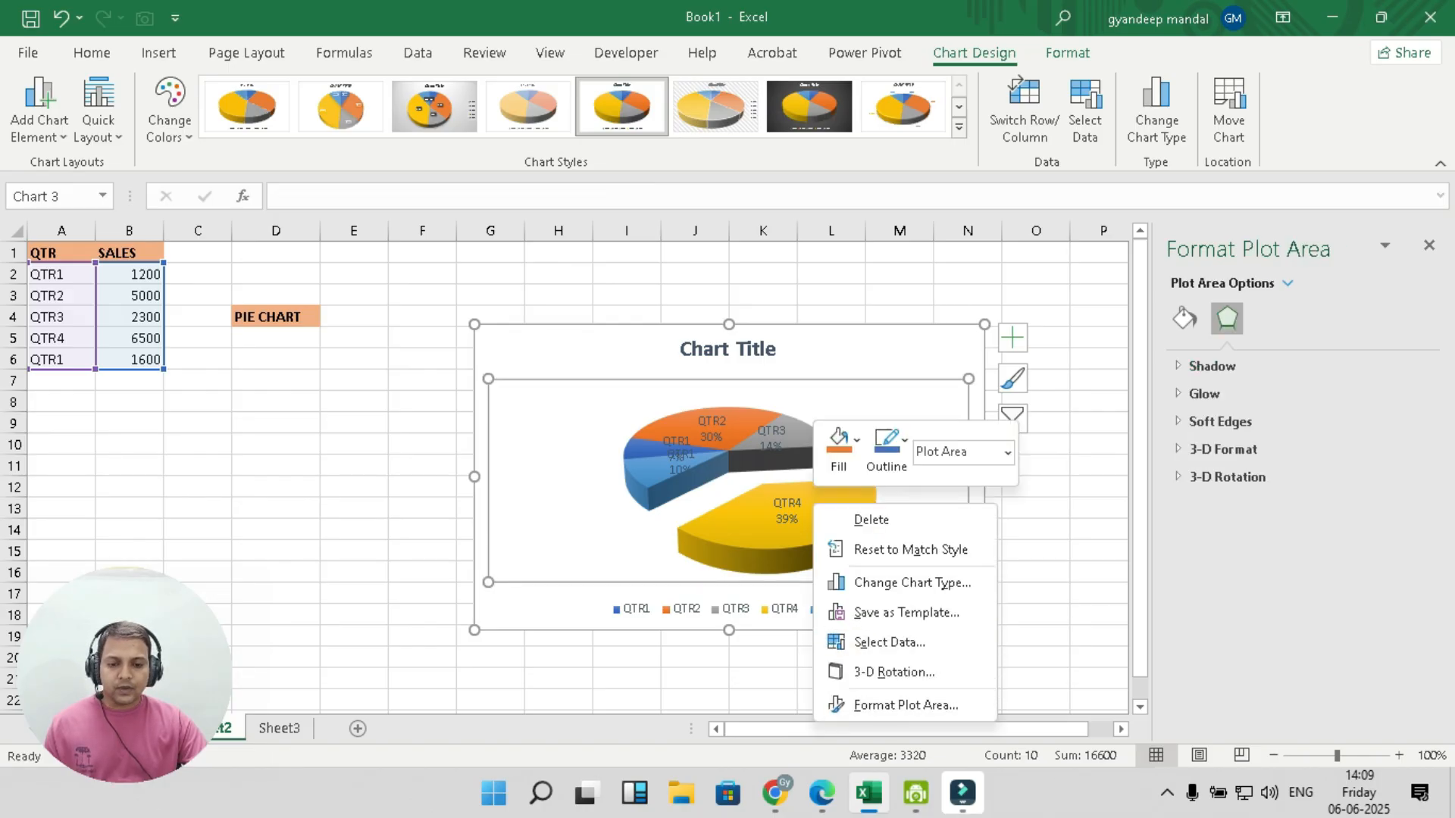
pyautogui.press('Escape')
pyautogui.click(788, 511)
pyautogui.click(821, 523)
pyautogui.rightClick(823, 516)
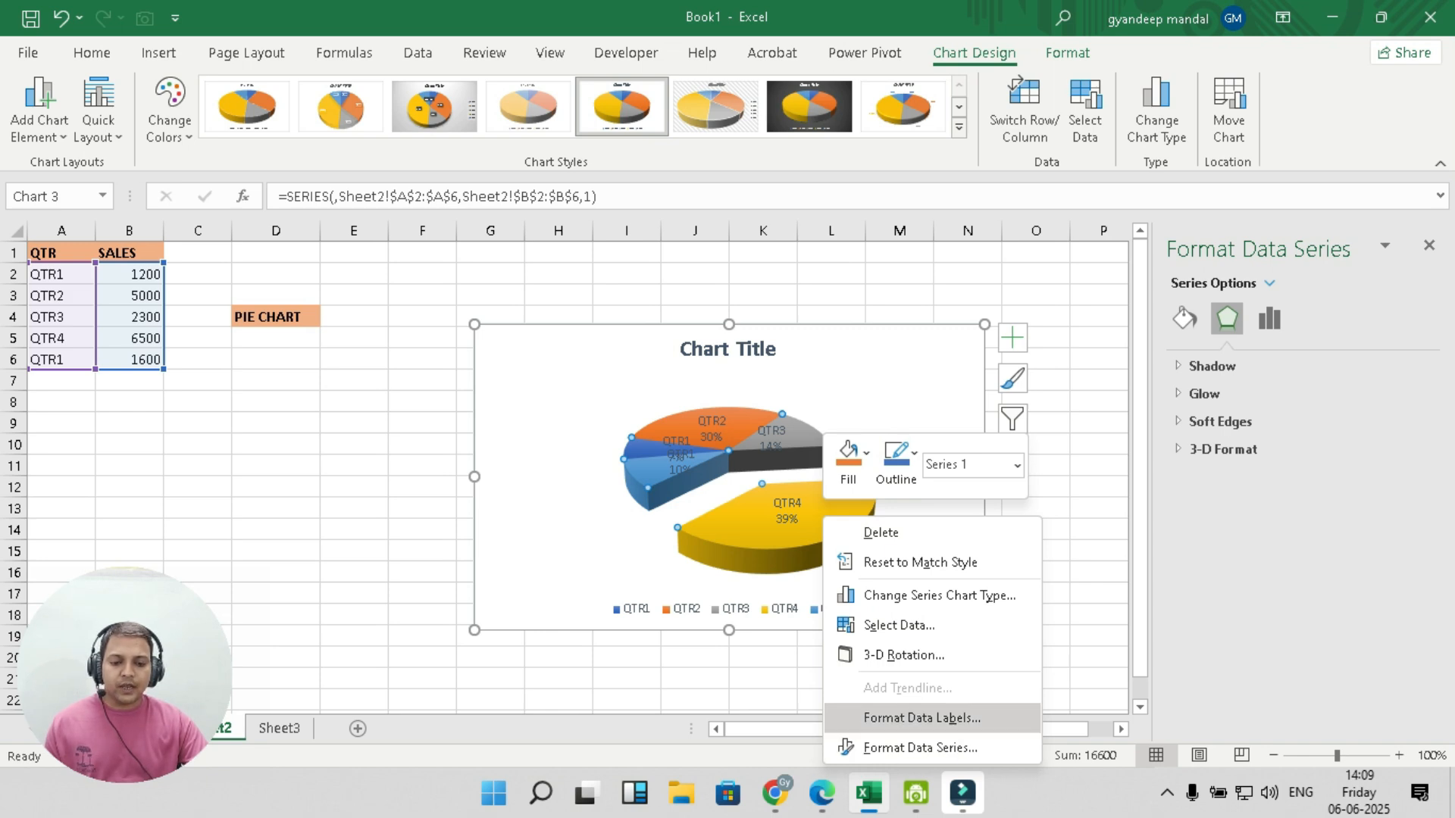
pyautogui.click(921, 718)
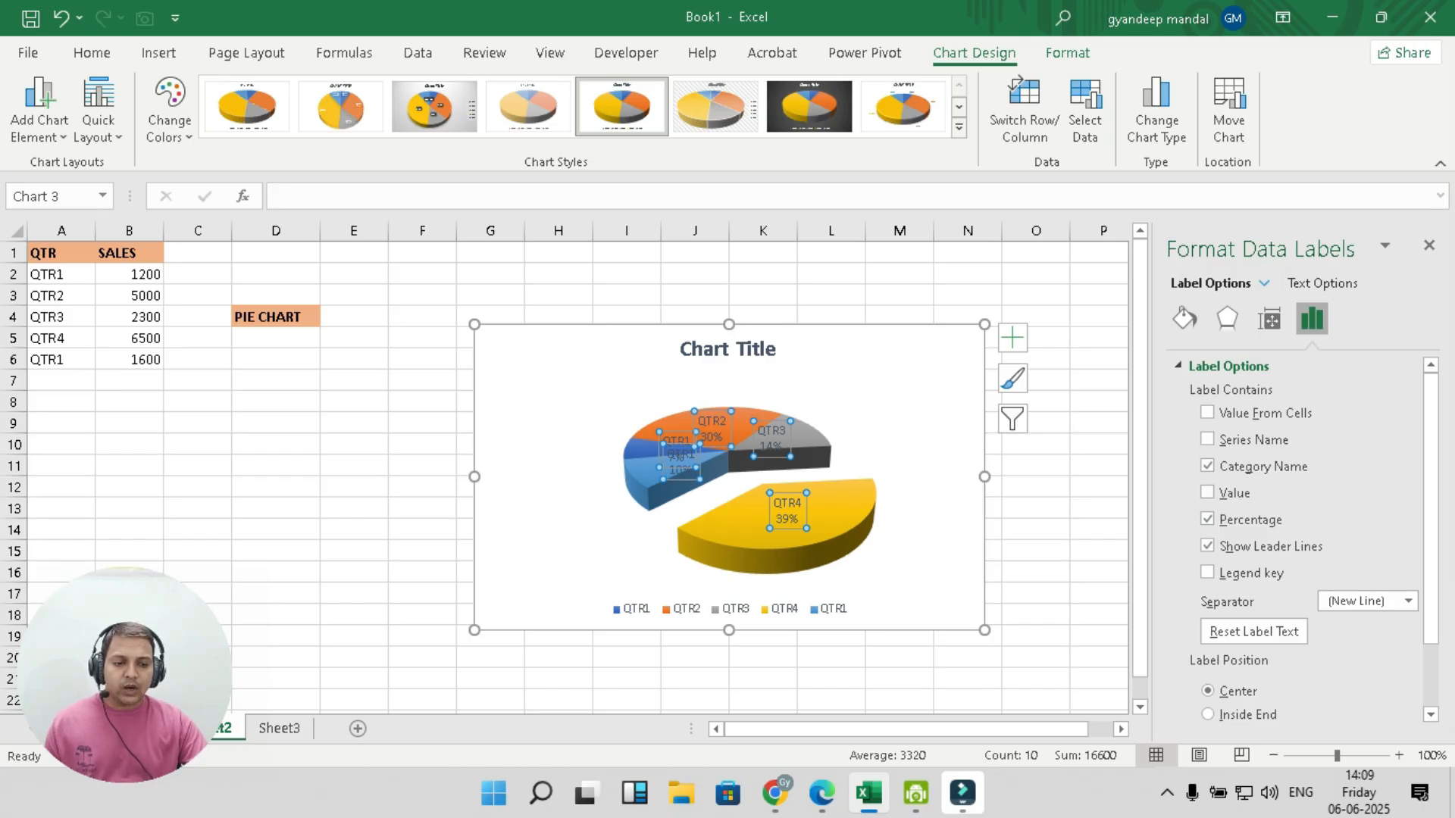
pyautogui.click(1207, 466)
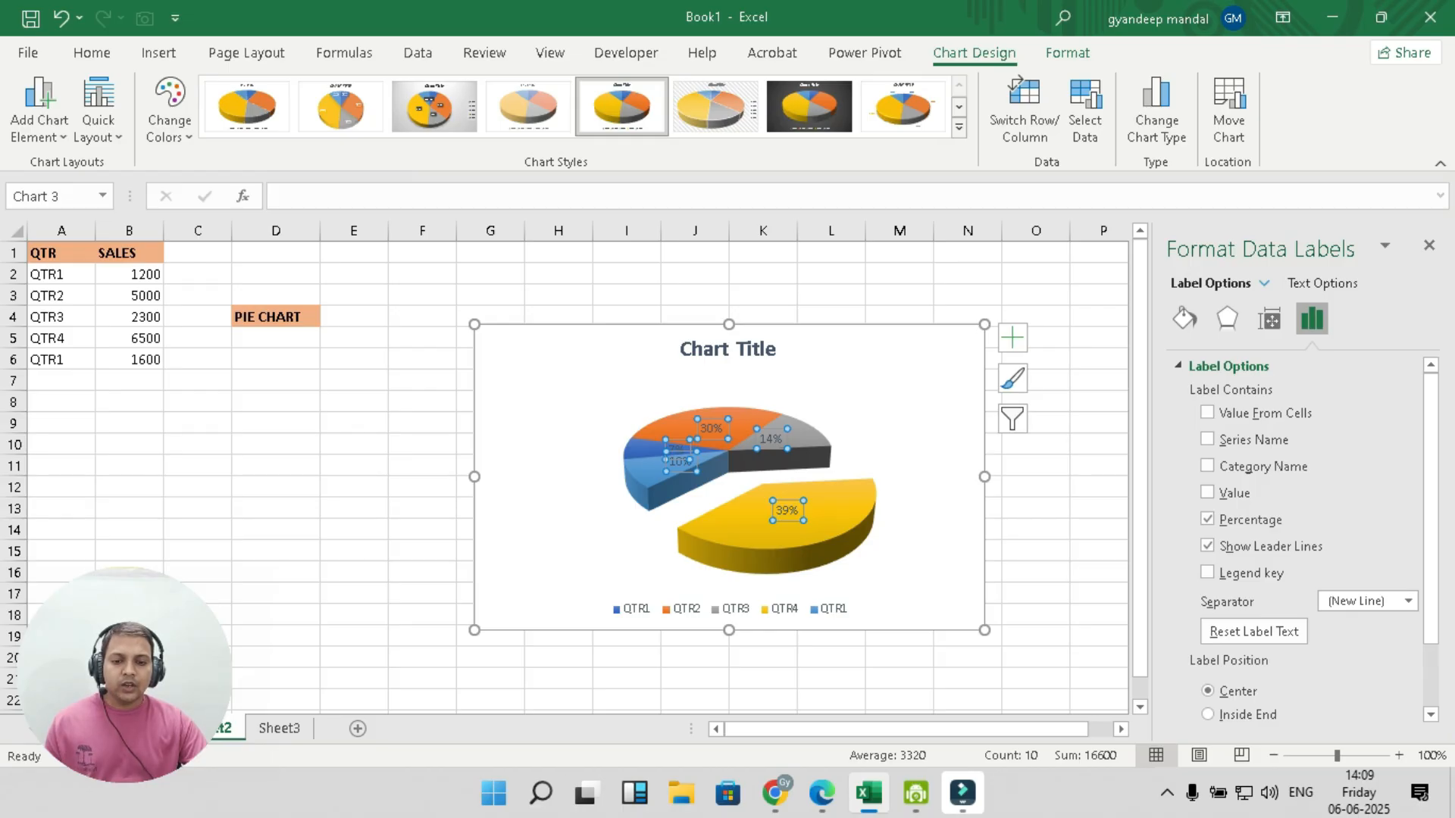
pyautogui.moveTo(475, 325); pyautogui.dragTo(429, 300)
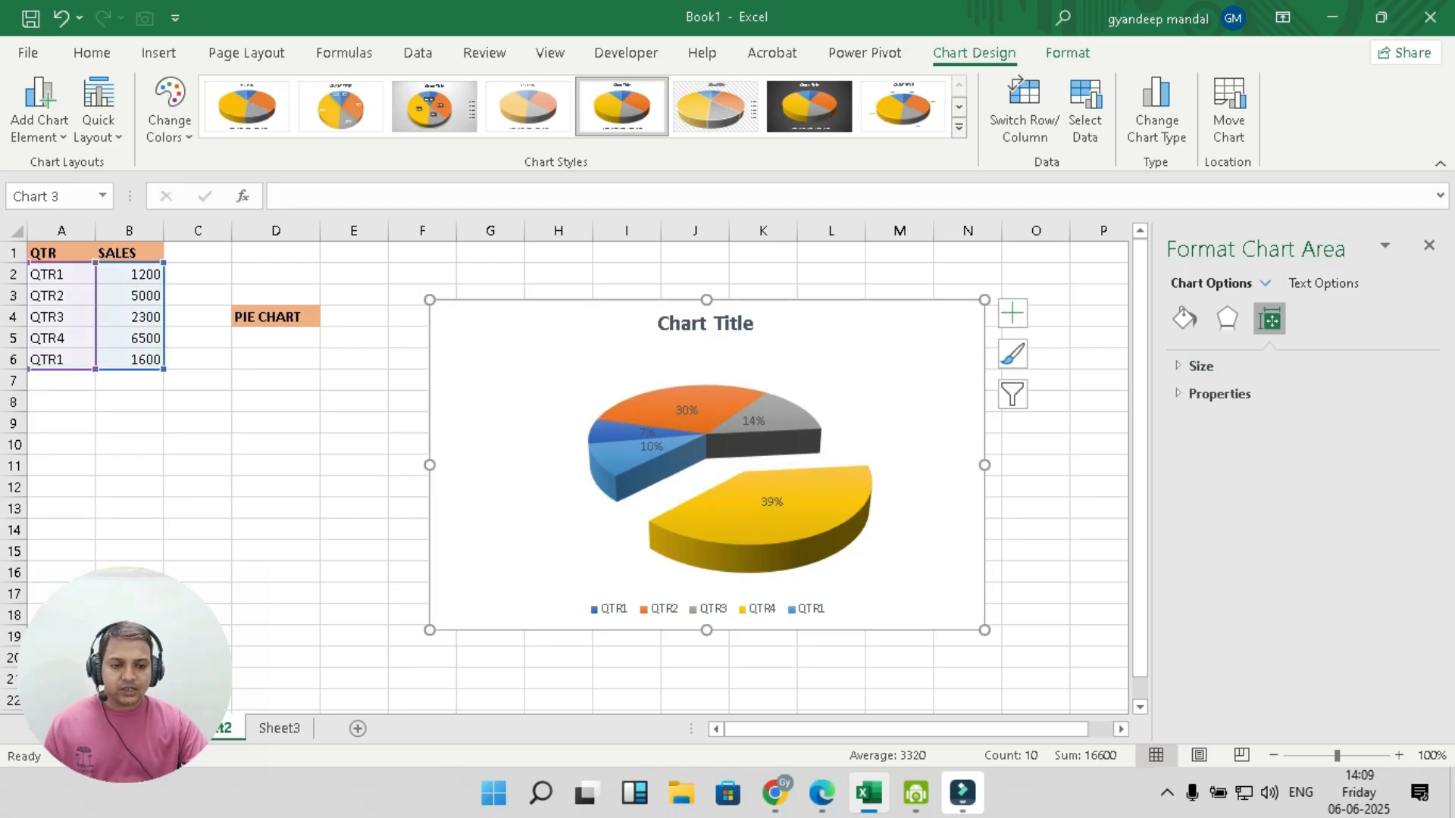
# Set the whole pie series to a first slice angle of 96° and a pie explosion of 10%.
pyautogui.click(795, 519)
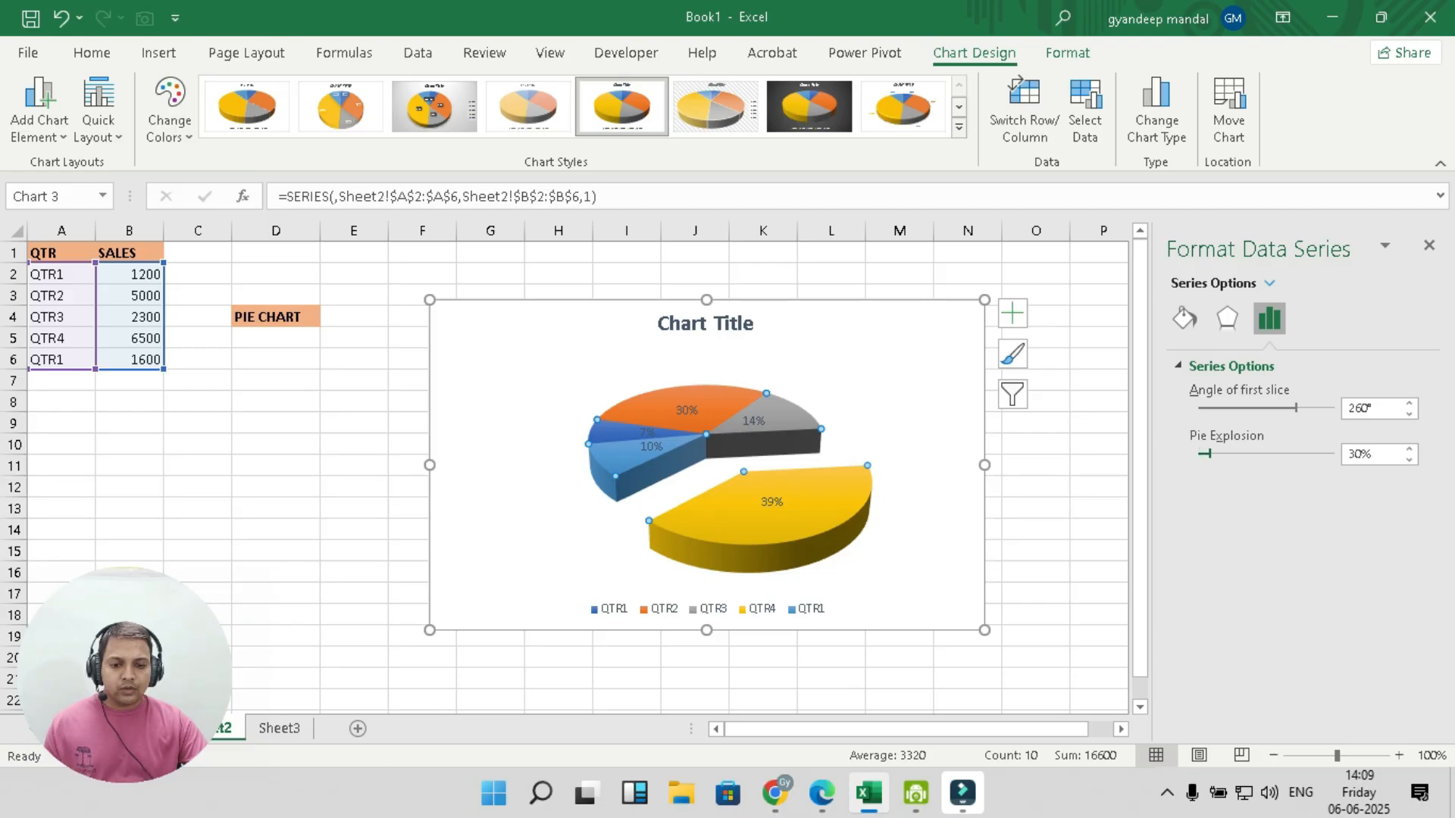
pyautogui.moveTo(1295, 409); pyautogui.dragTo(1236, 408)
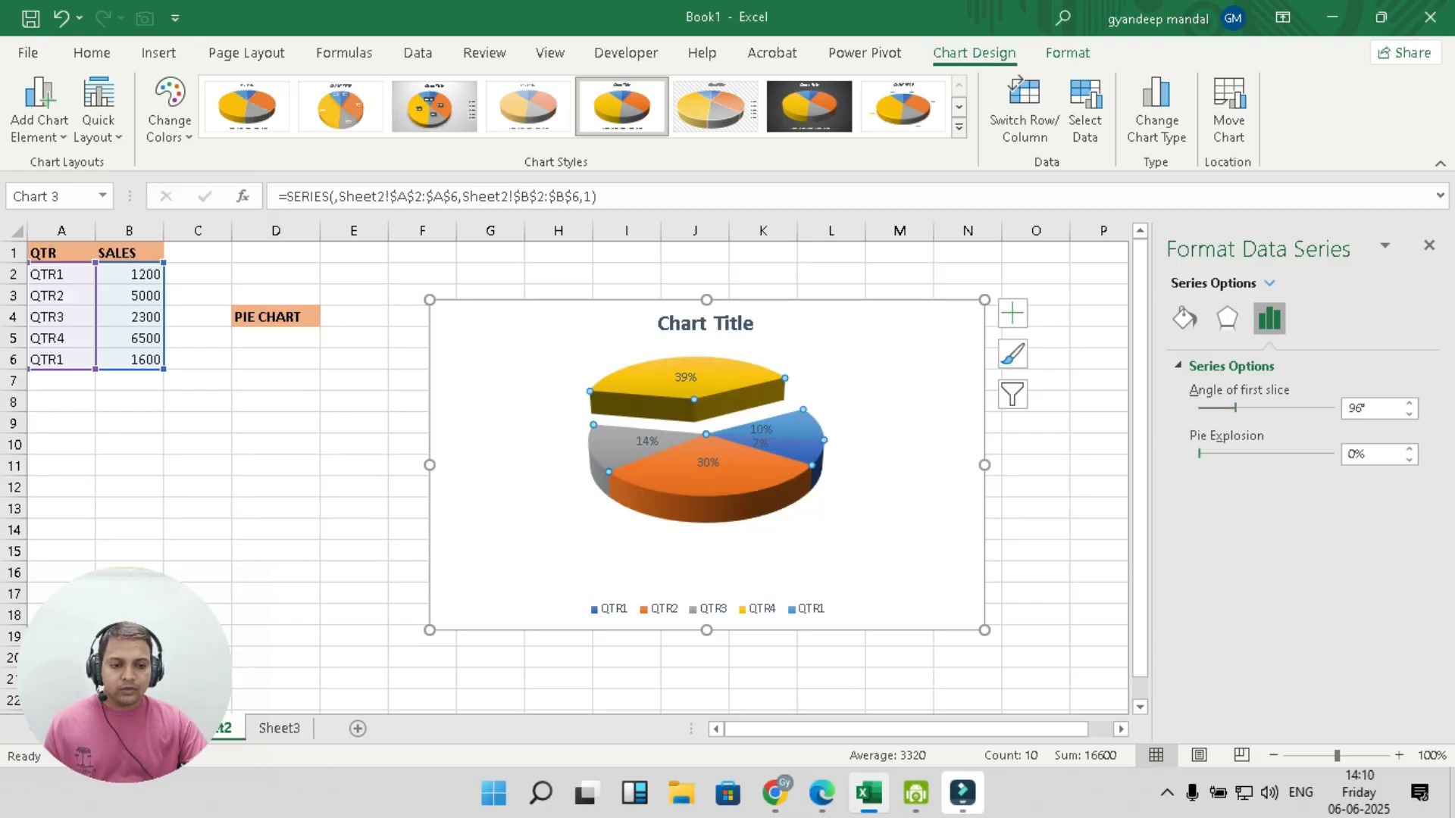
pyautogui.moveTo(1200, 454); pyautogui.dragTo(1203, 454)
# Select the pie slices one by one and set their point explosion to 0% to close the gaps.
pyautogui.click(700, 406)
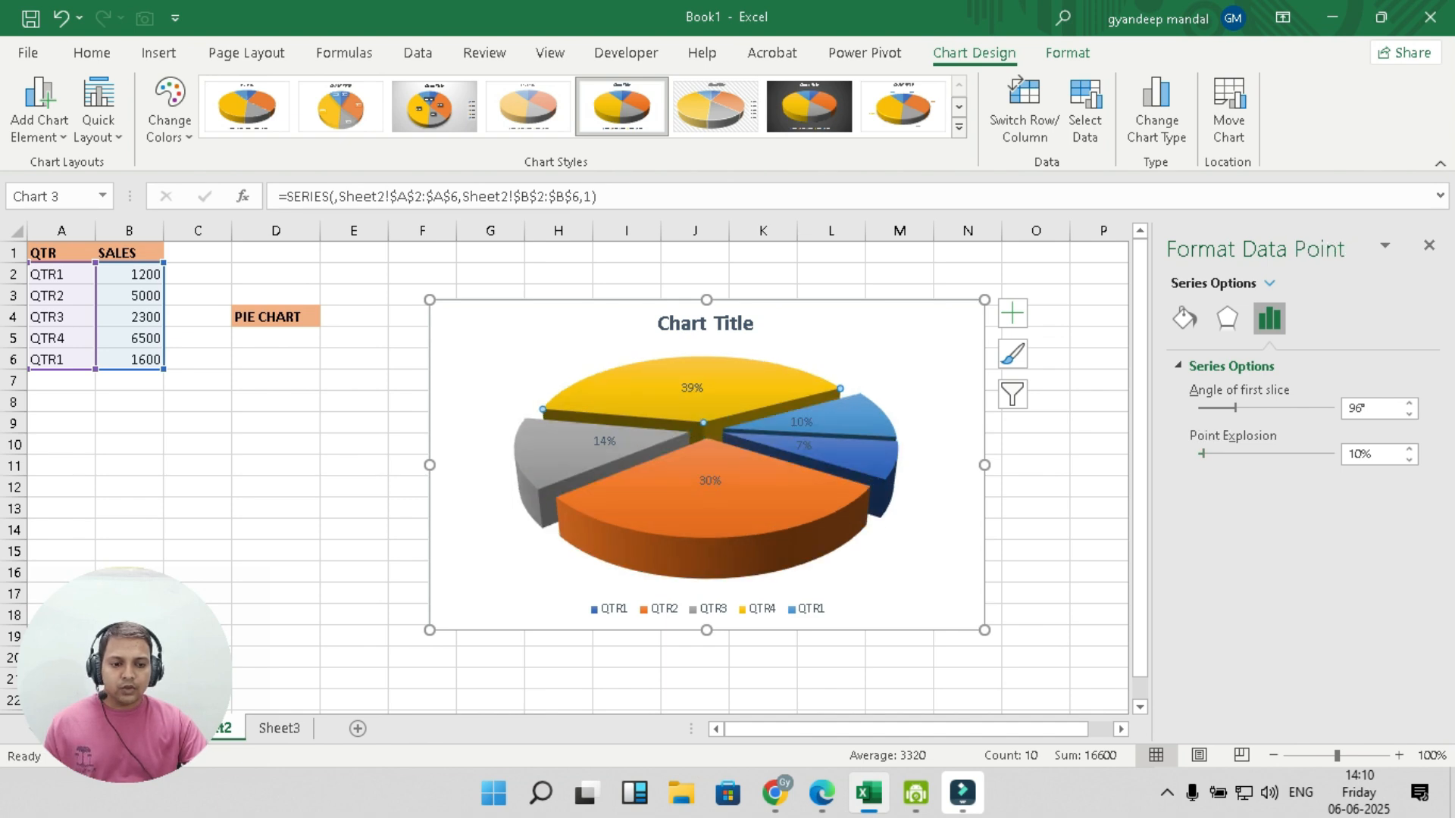
pyautogui.moveTo(1201, 453); pyautogui.dragTo(1199, 454)
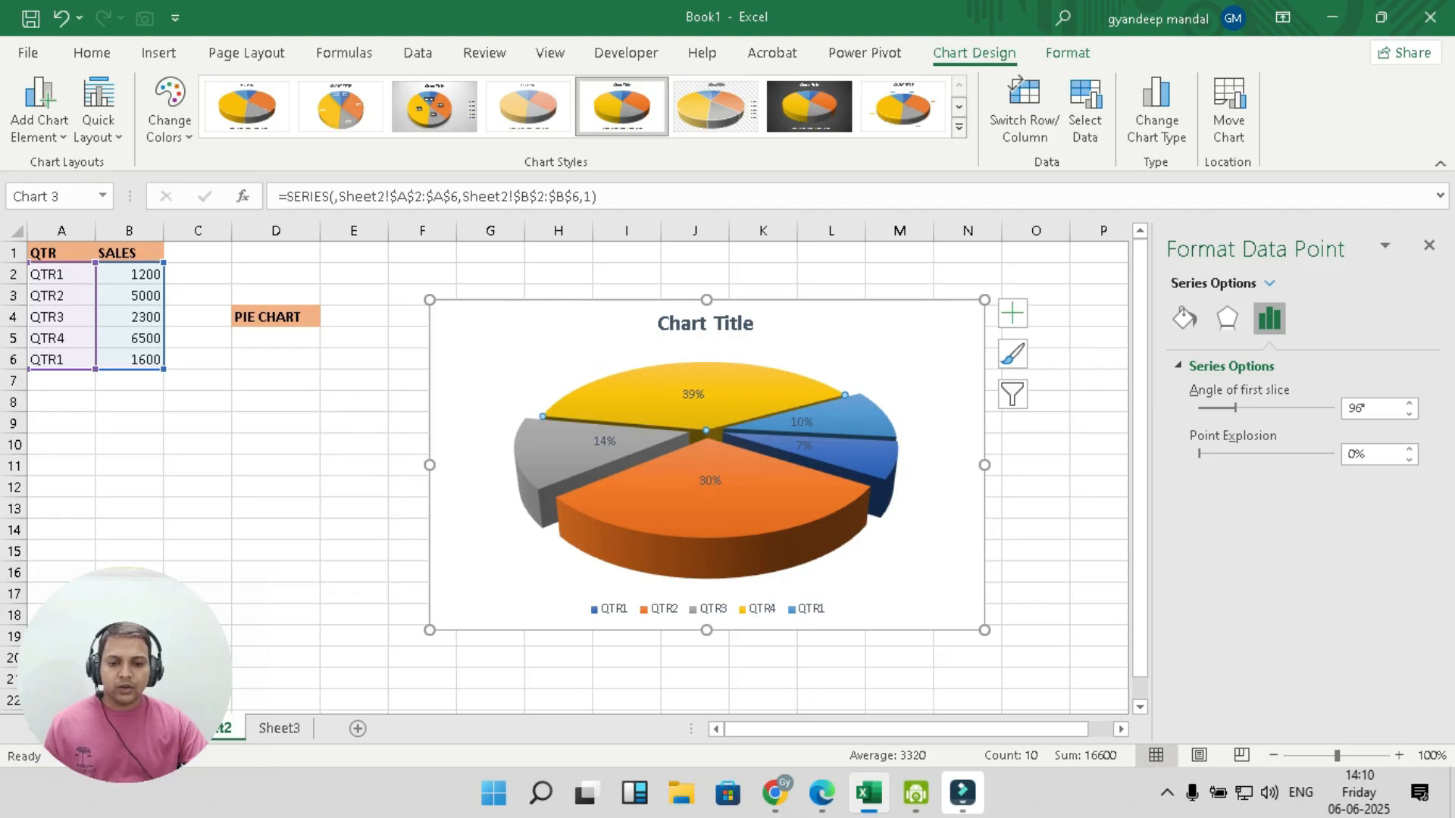
pyautogui.click(845, 421)
pyautogui.moveTo(1202, 454); pyautogui.dragTo(1199, 454)
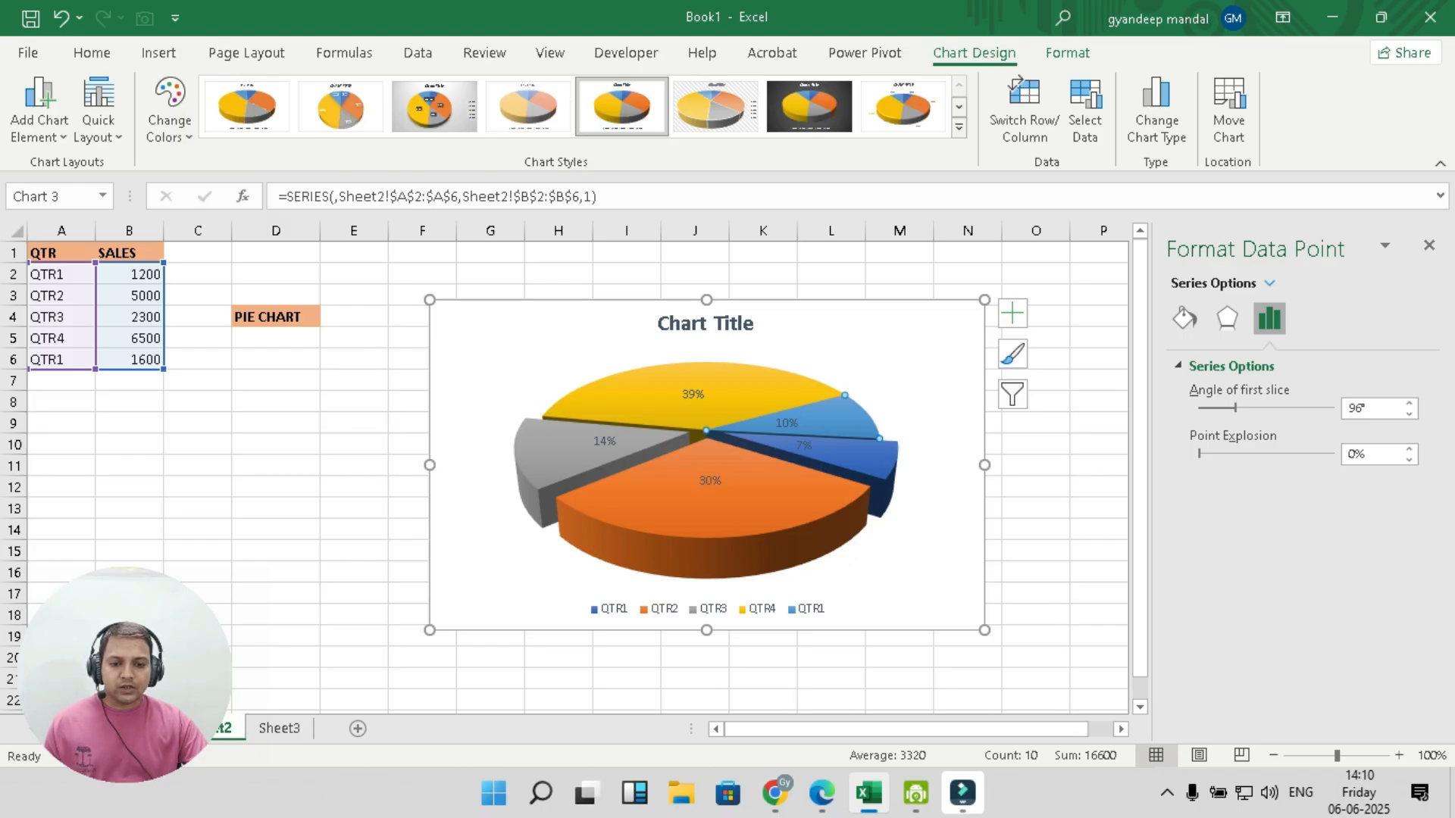
pyautogui.click(846, 454)
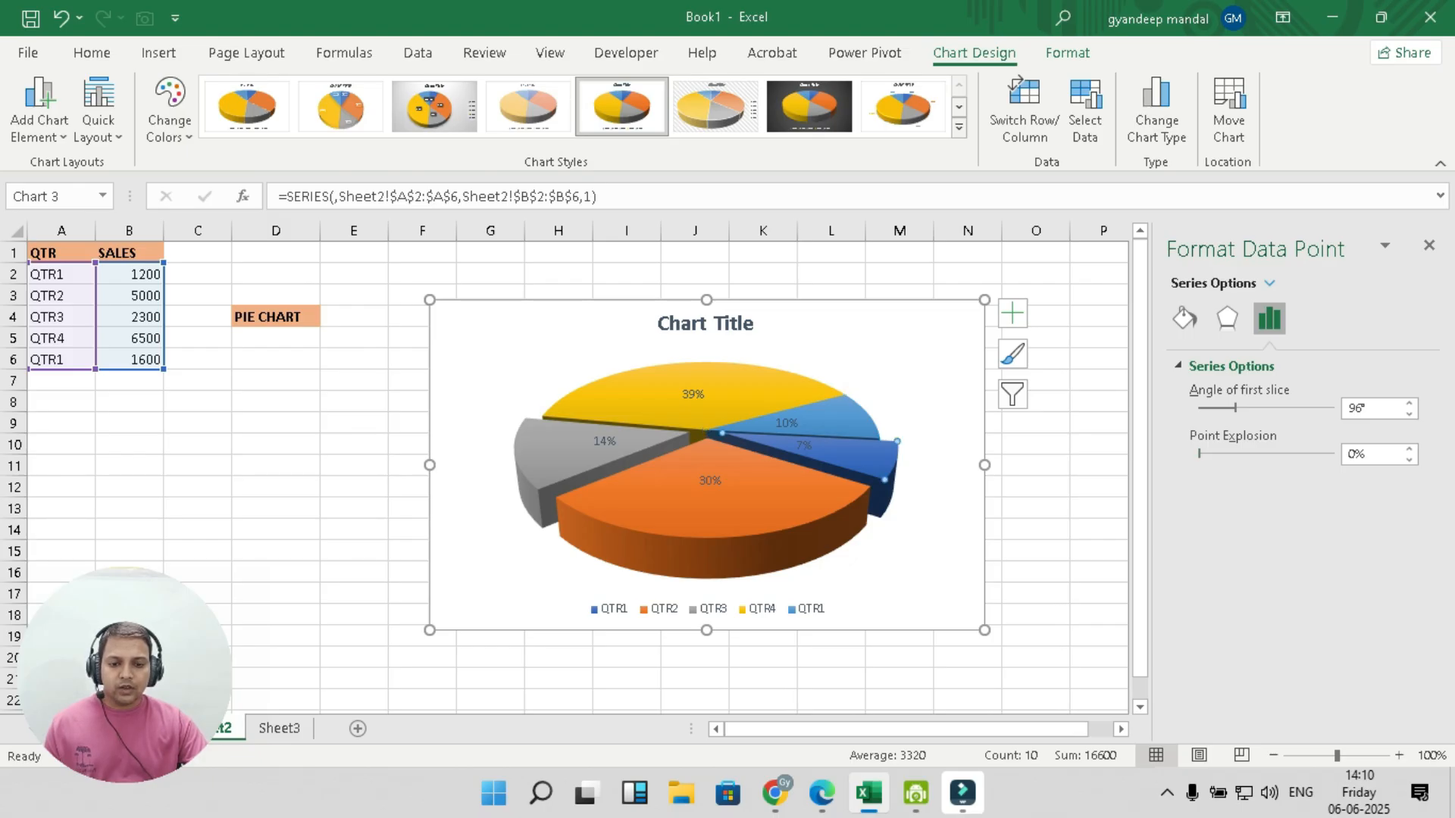
pyautogui.moveTo(1203, 454); pyautogui.dragTo(1198, 454)
pyautogui.click(805, 500)
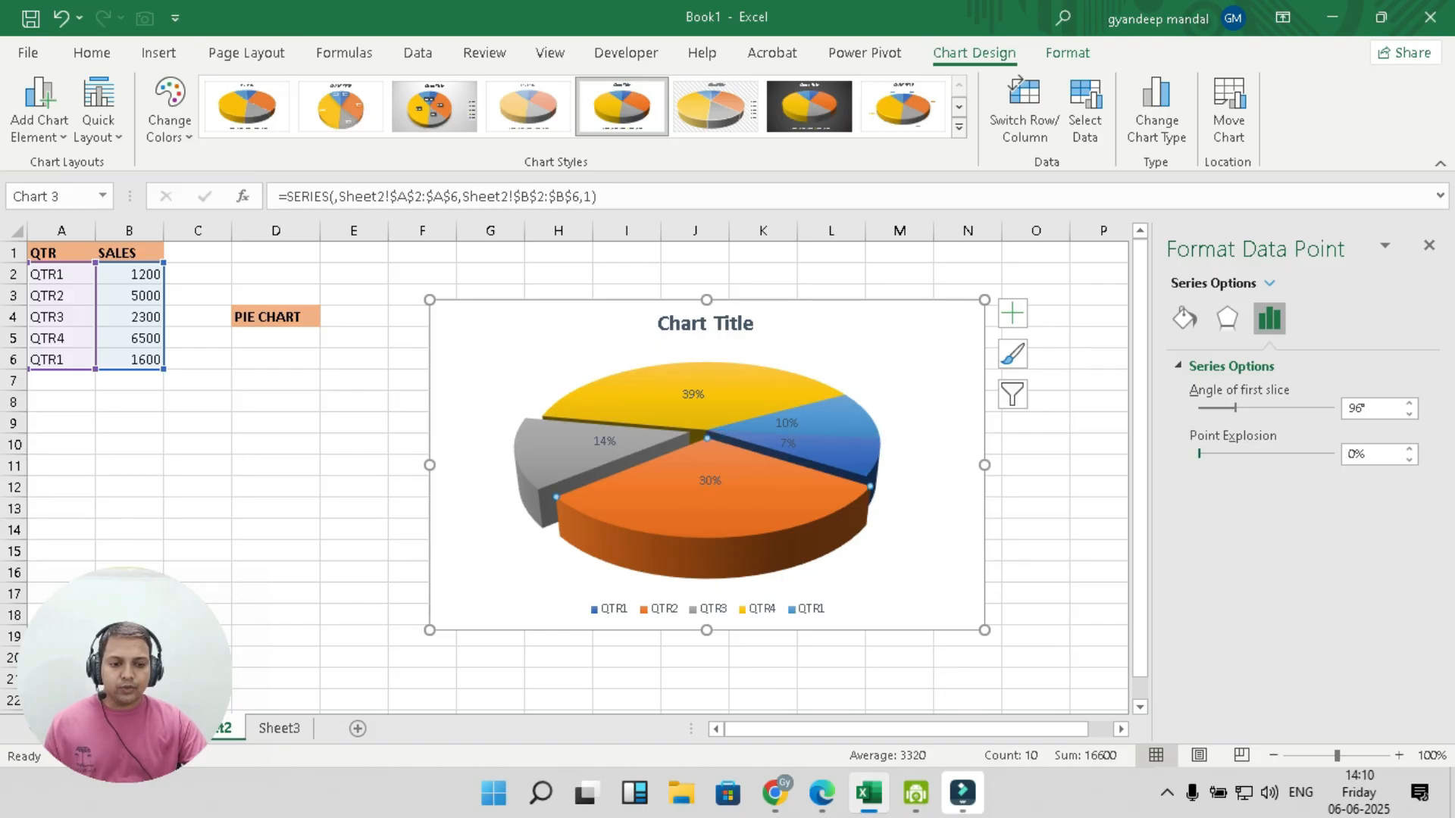
pyautogui.click(593, 460)
pyautogui.moveTo(1202, 454); pyautogui.dragTo(1198, 454)
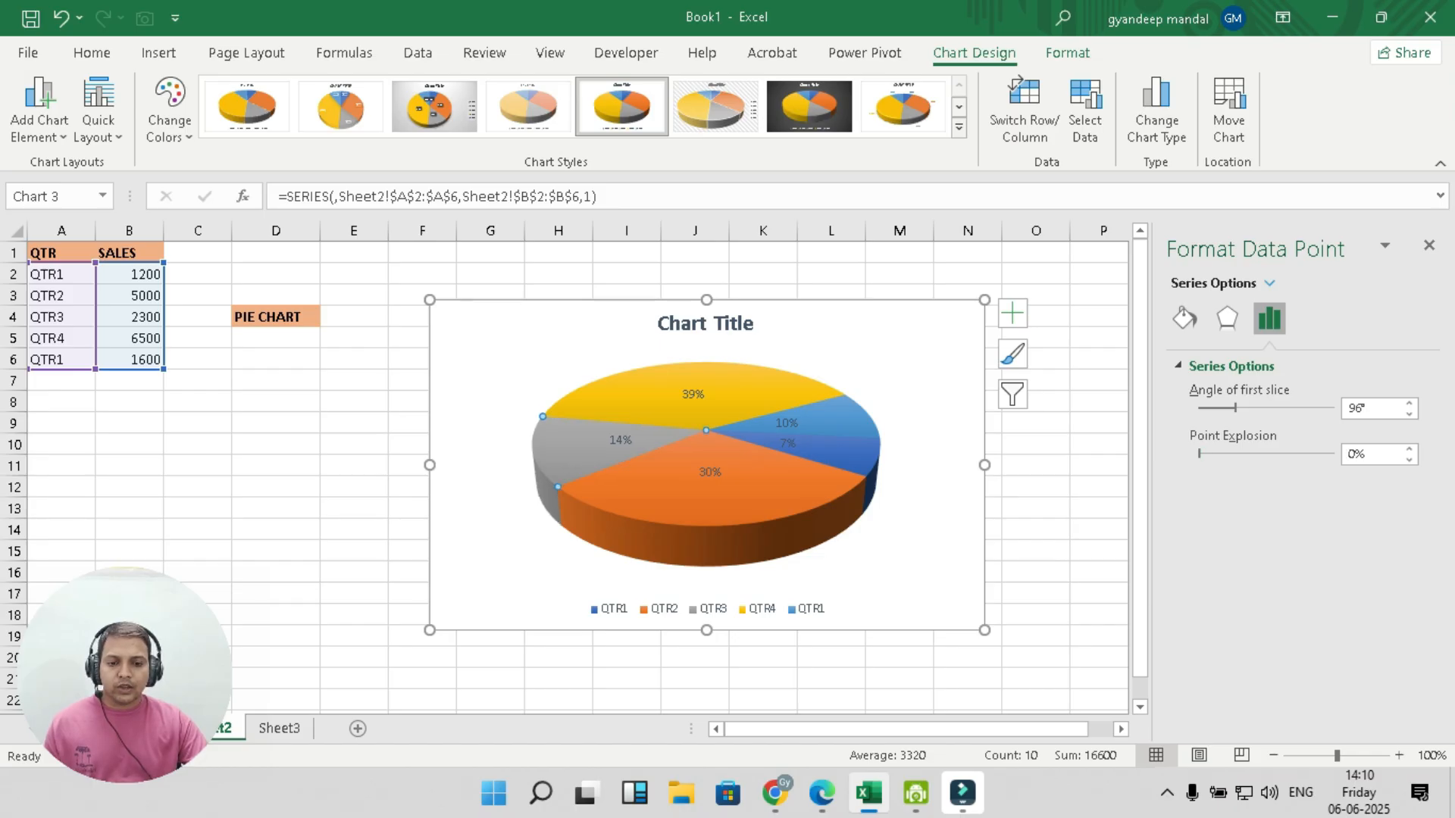
# Set the first slice angle to 160° and pull the dark blue 7% QTR1 slice out of the pie.
pyautogui.moveTo(1235, 408)
pyautogui.mouseDown()
pyautogui.moveTo(1275, 408)
pyautogui.moveTo(1258, 408)
pyautogui.mouseUp()
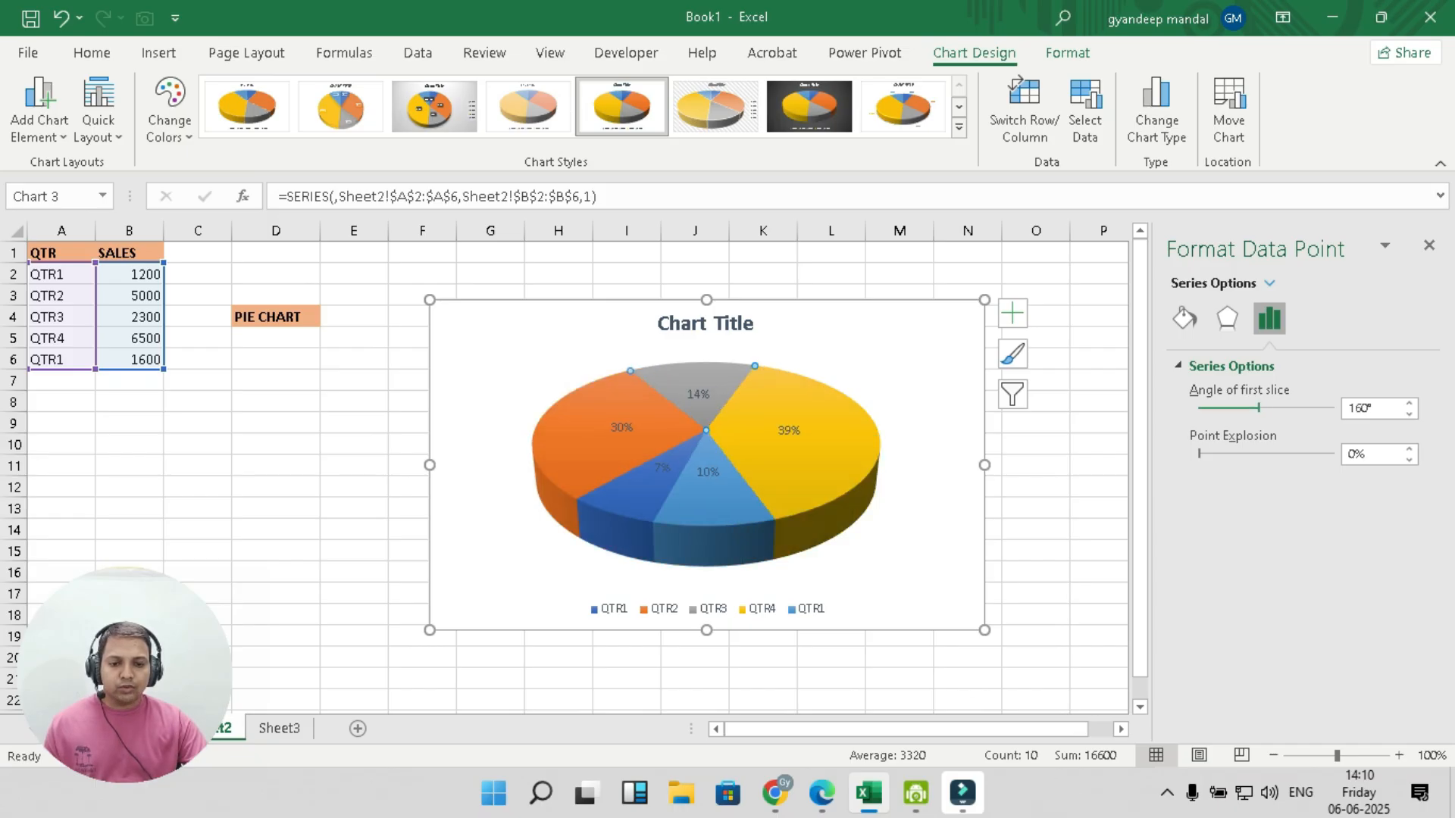
pyautogui.moveTo(775, 497)
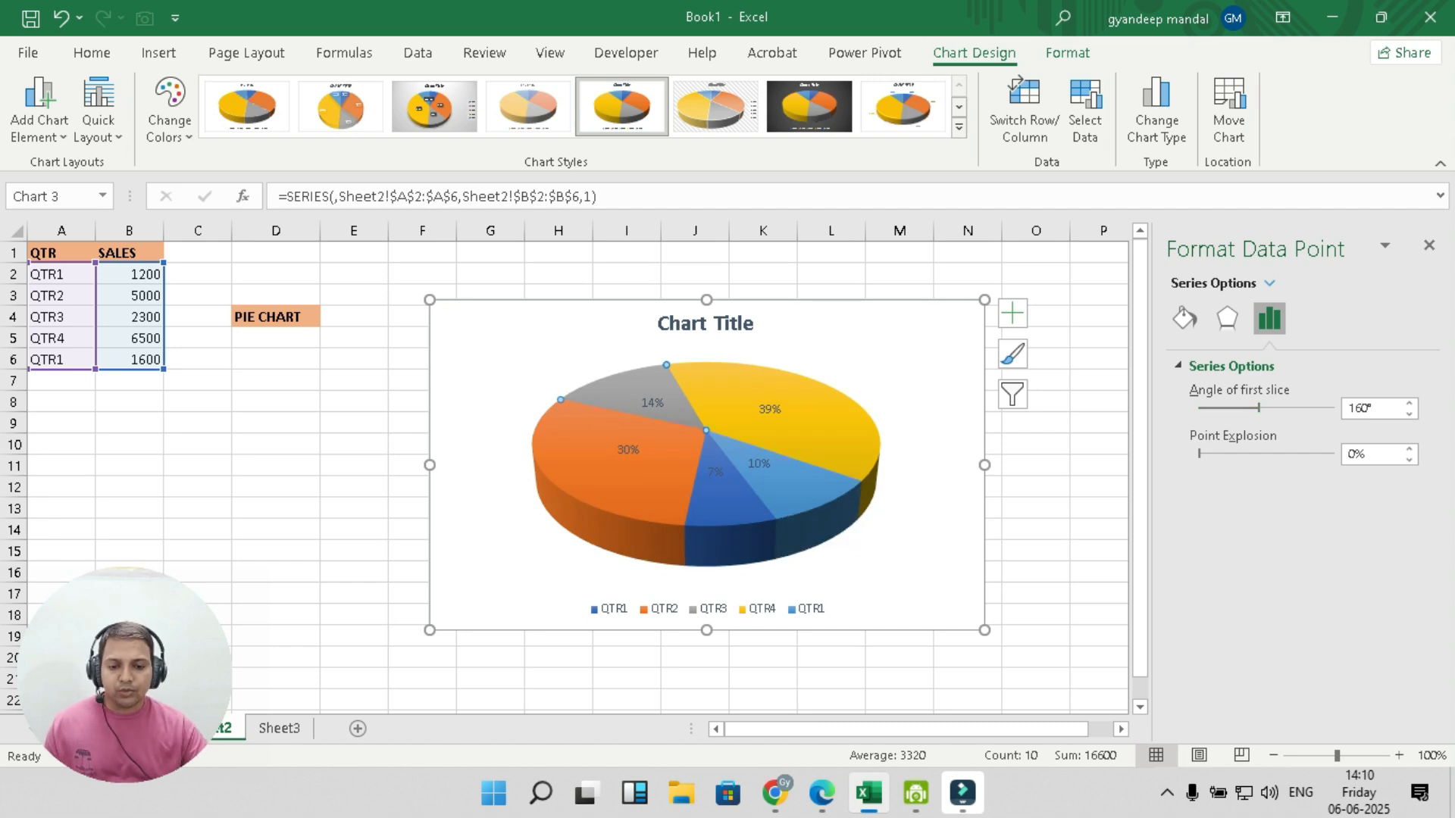
pyautogui.click(726, 501)
pyautogui.moveTo(1199, 453); pyautogui.dragTo(1216, 453)
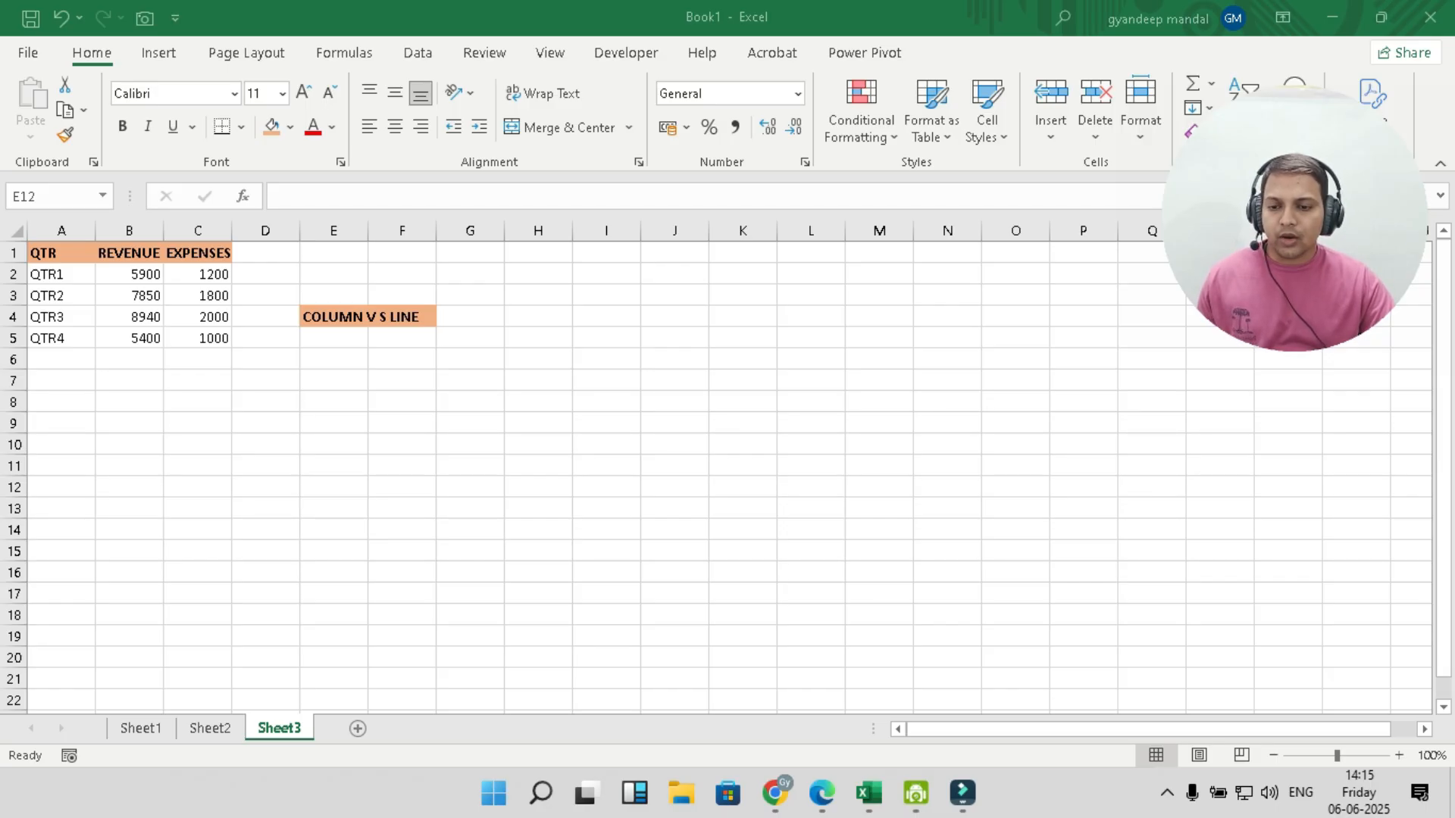
# Try a Clustered Column - Line combo chart of B2:C5 on Sheet3, without the headers, and delete it.
pyautogui.hotkey('alt', 'Tab')
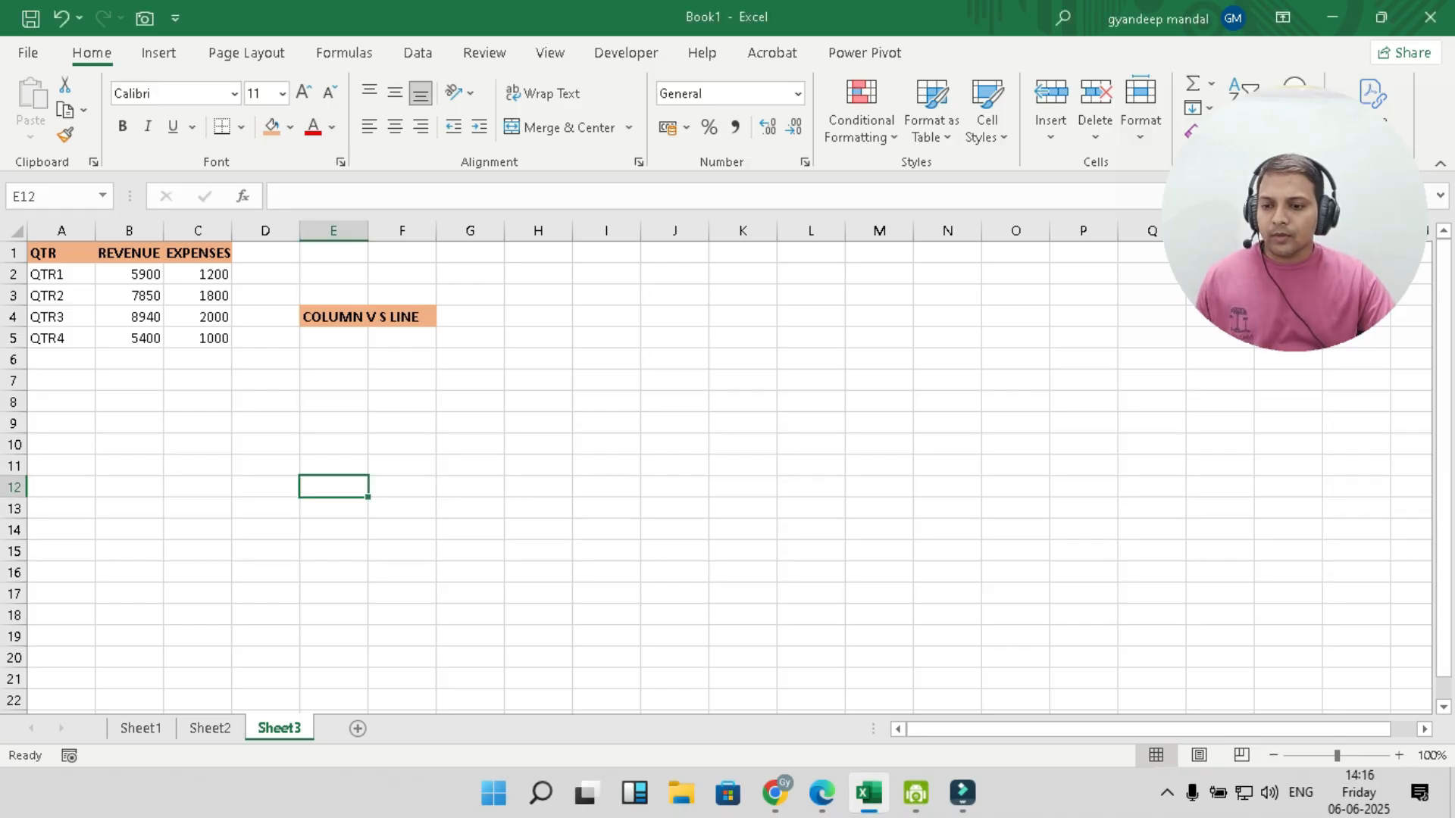
pyautogui.moveTo(129, 274); pyautogui.dragTo(197, 338)
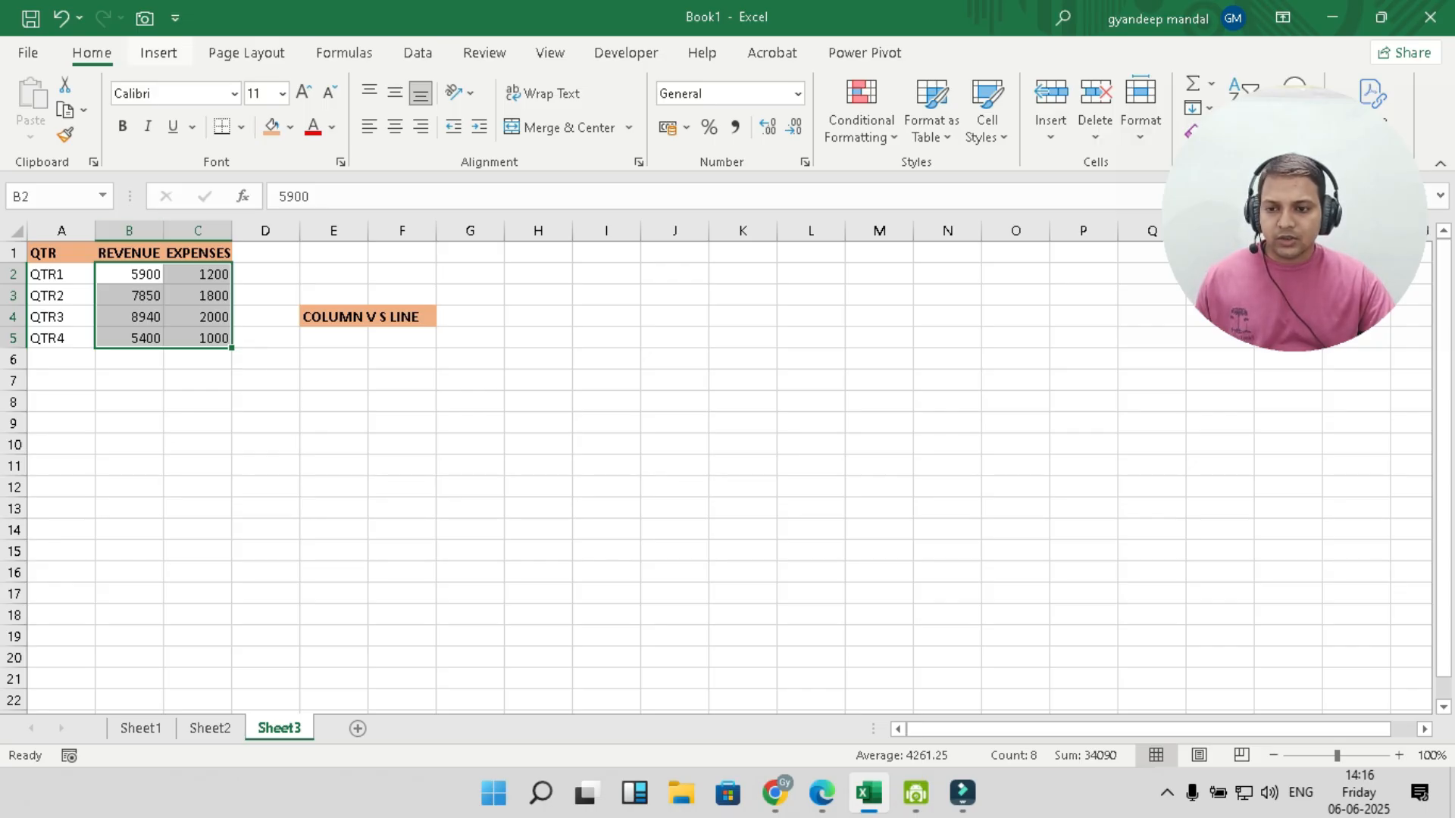
pyautogui.click(158, 52)
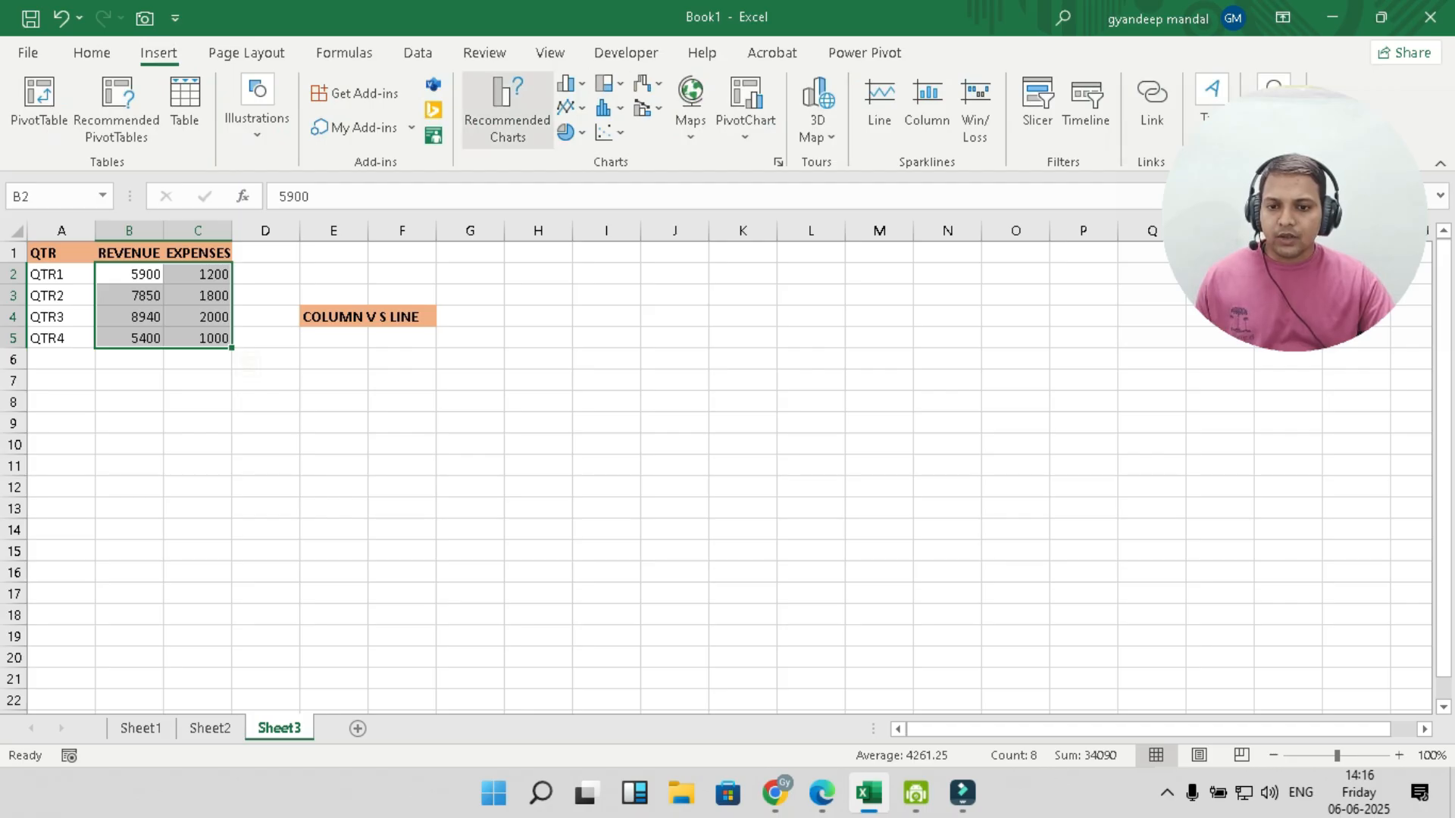
pyautogui.click(507, 110)
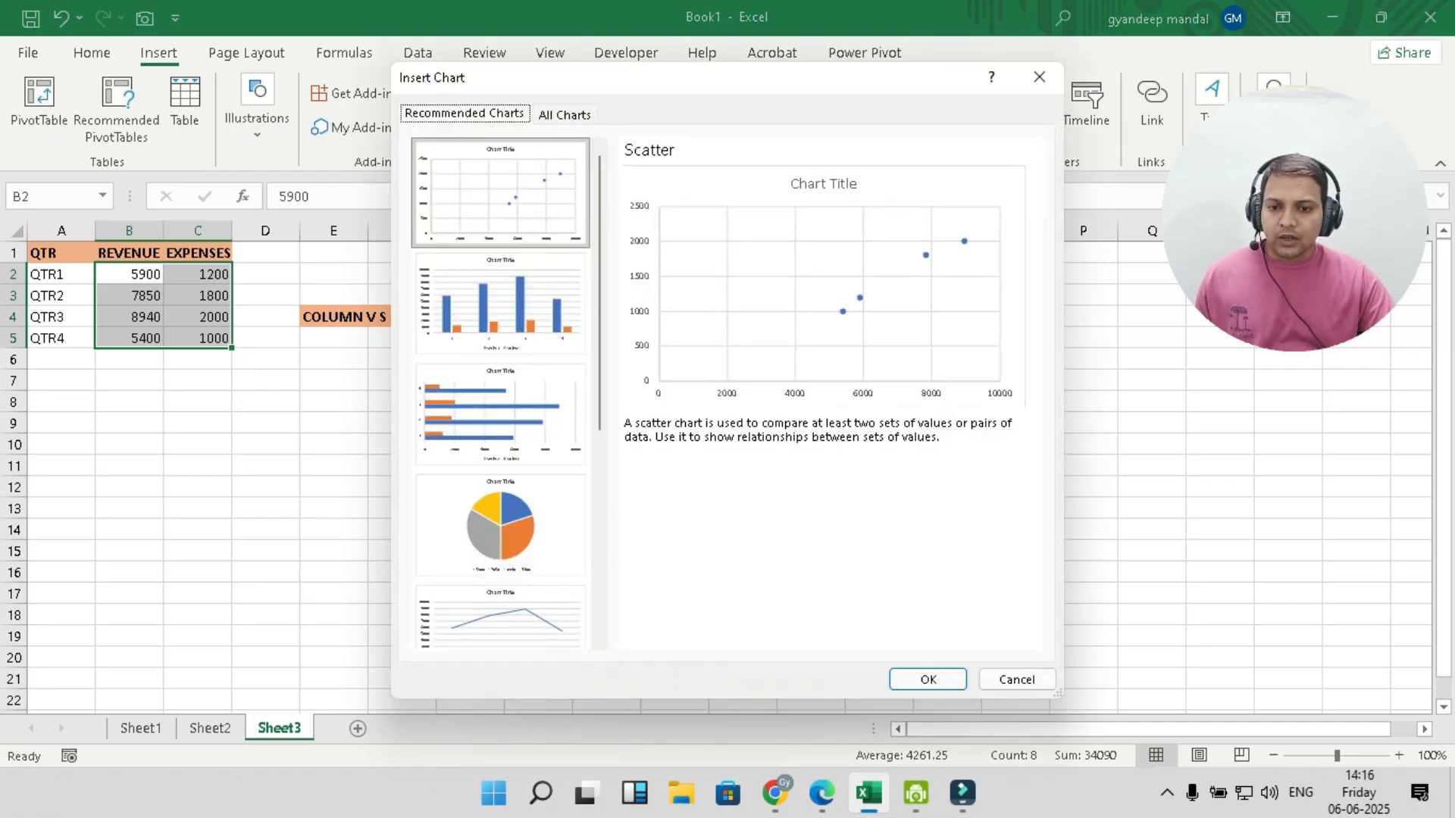
pyautogui.click(565, 113)
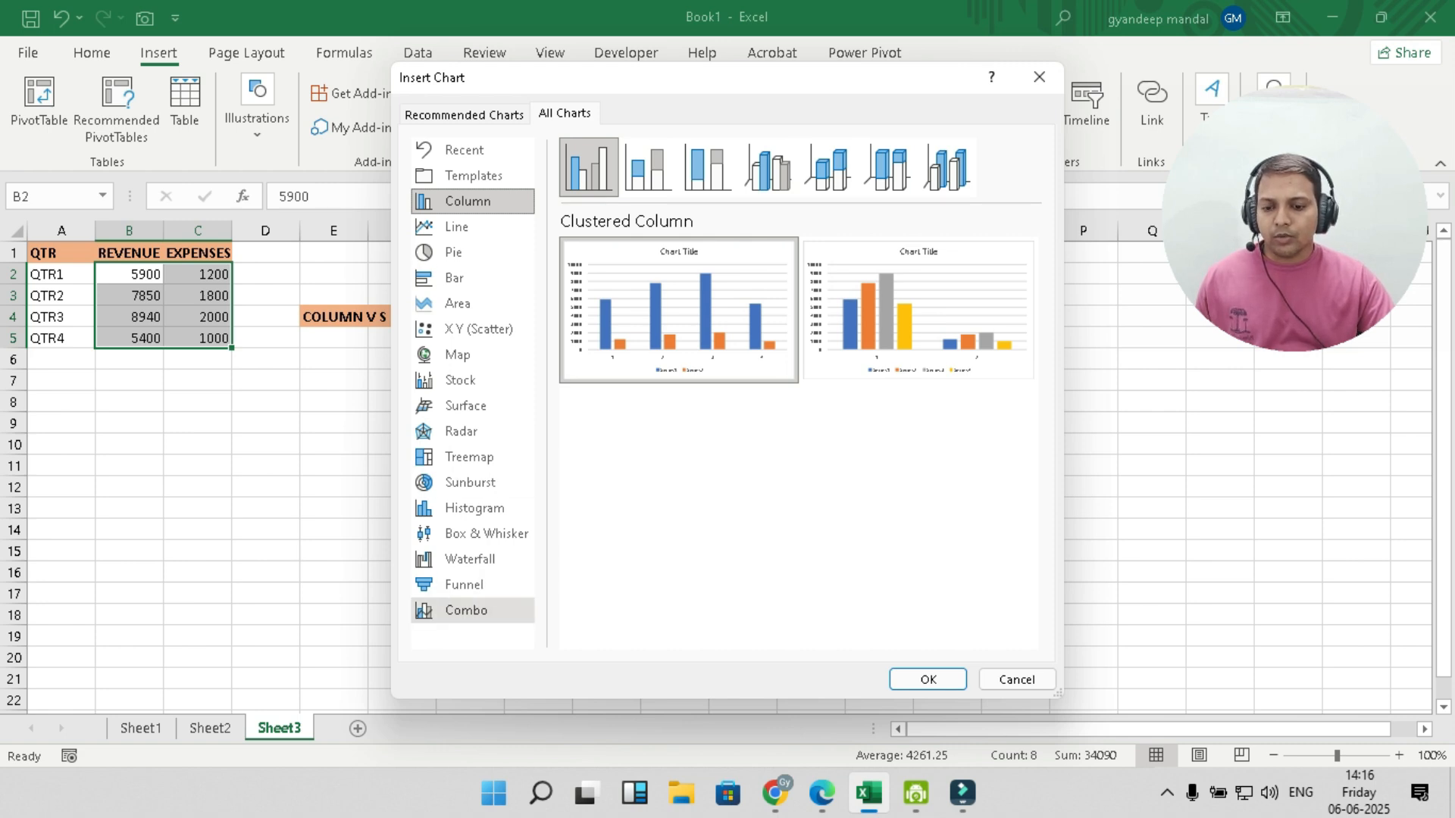
pyautogui.click(466, 610)
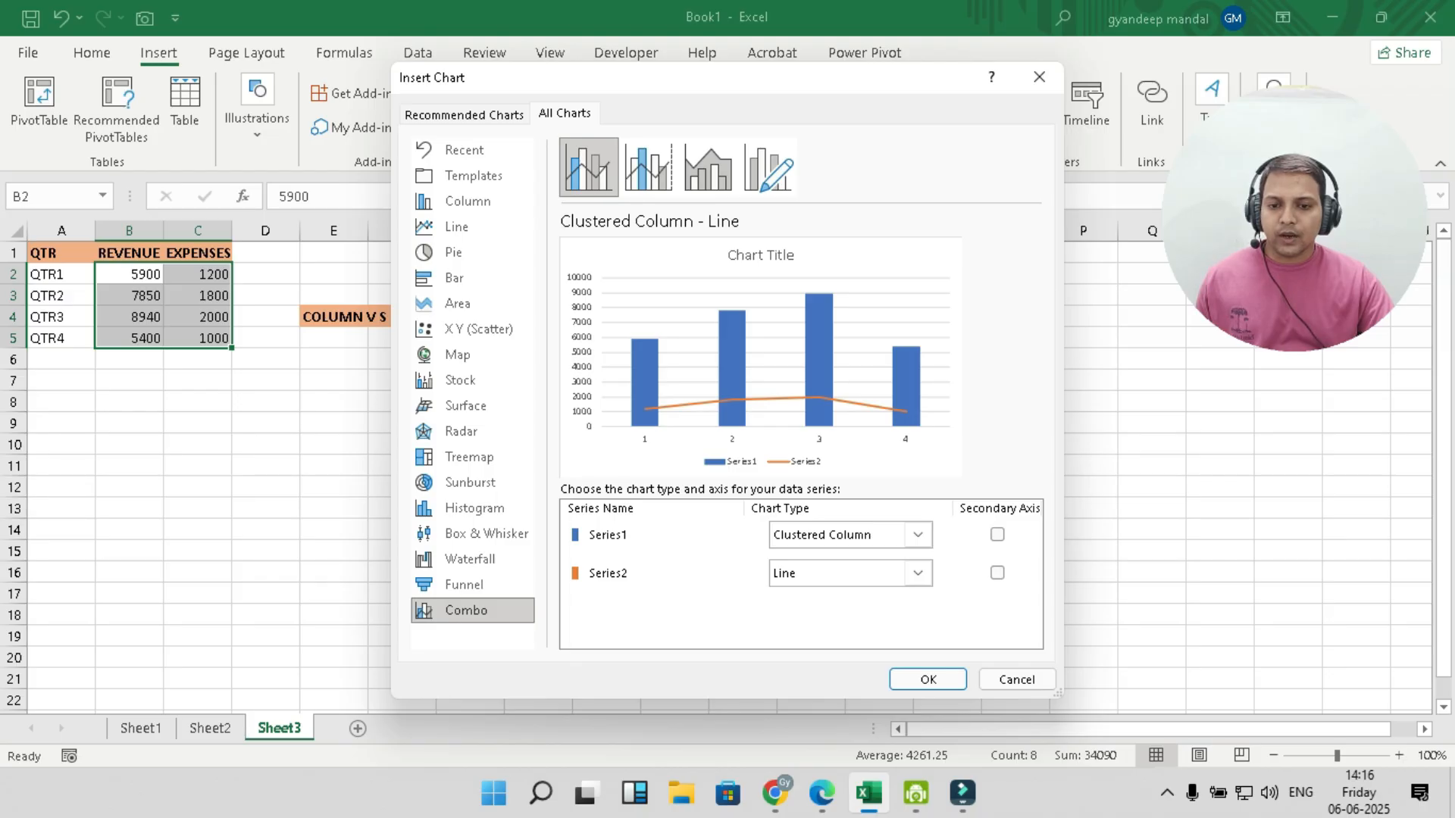
pyautogui.click(648, 166)
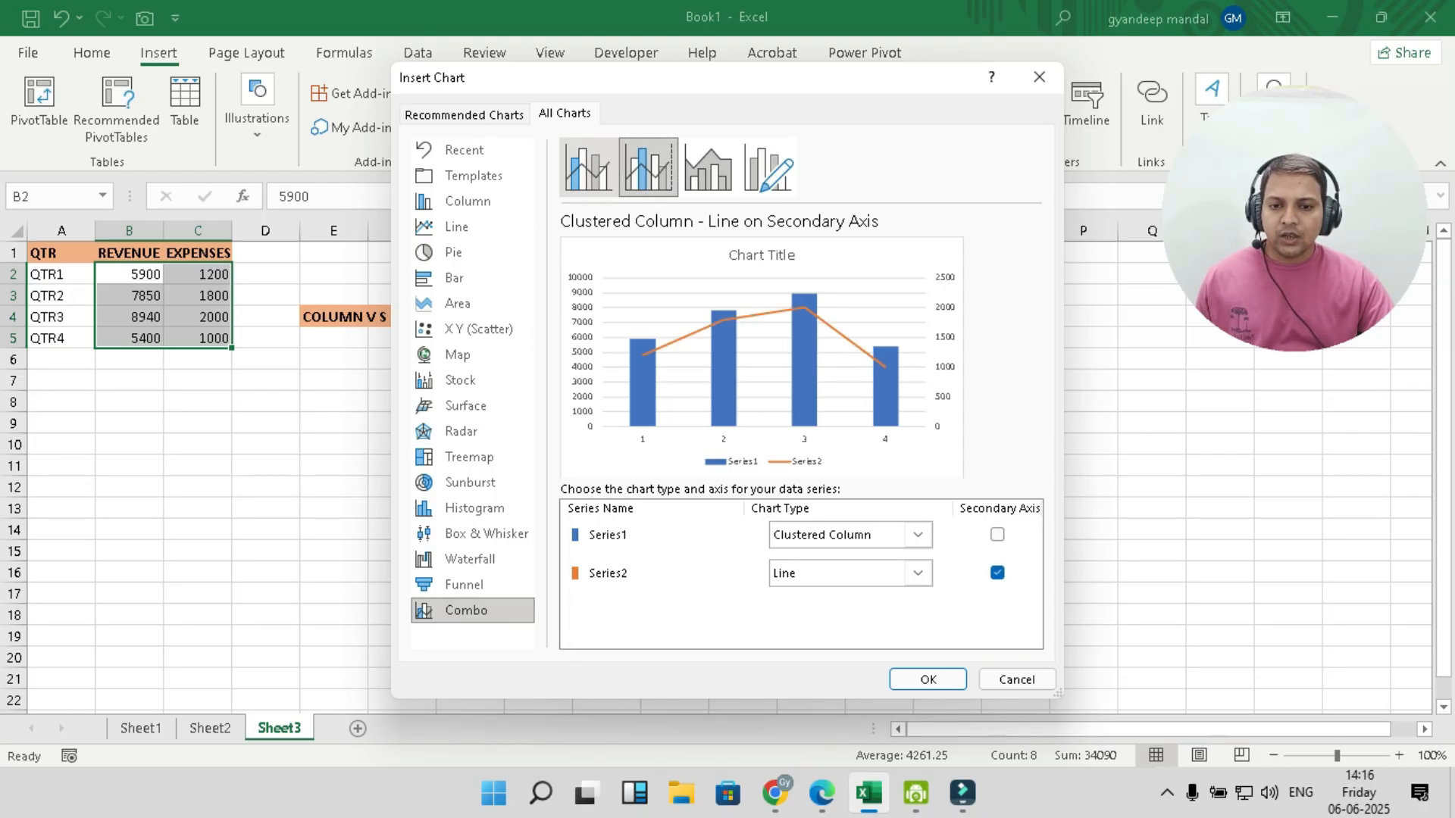
pyautogui.click(588, 166)
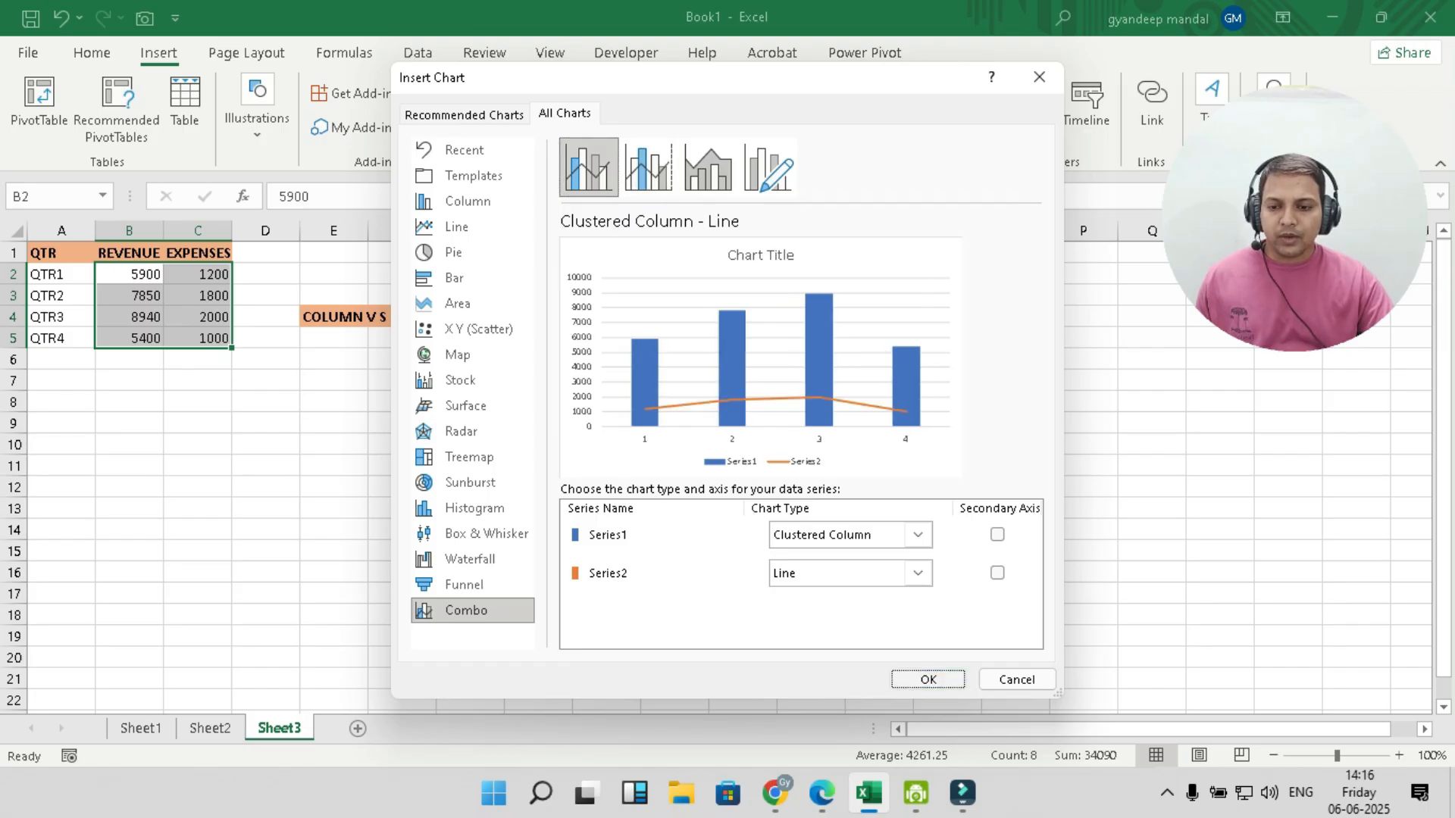
pyautogui.click(928, 679)
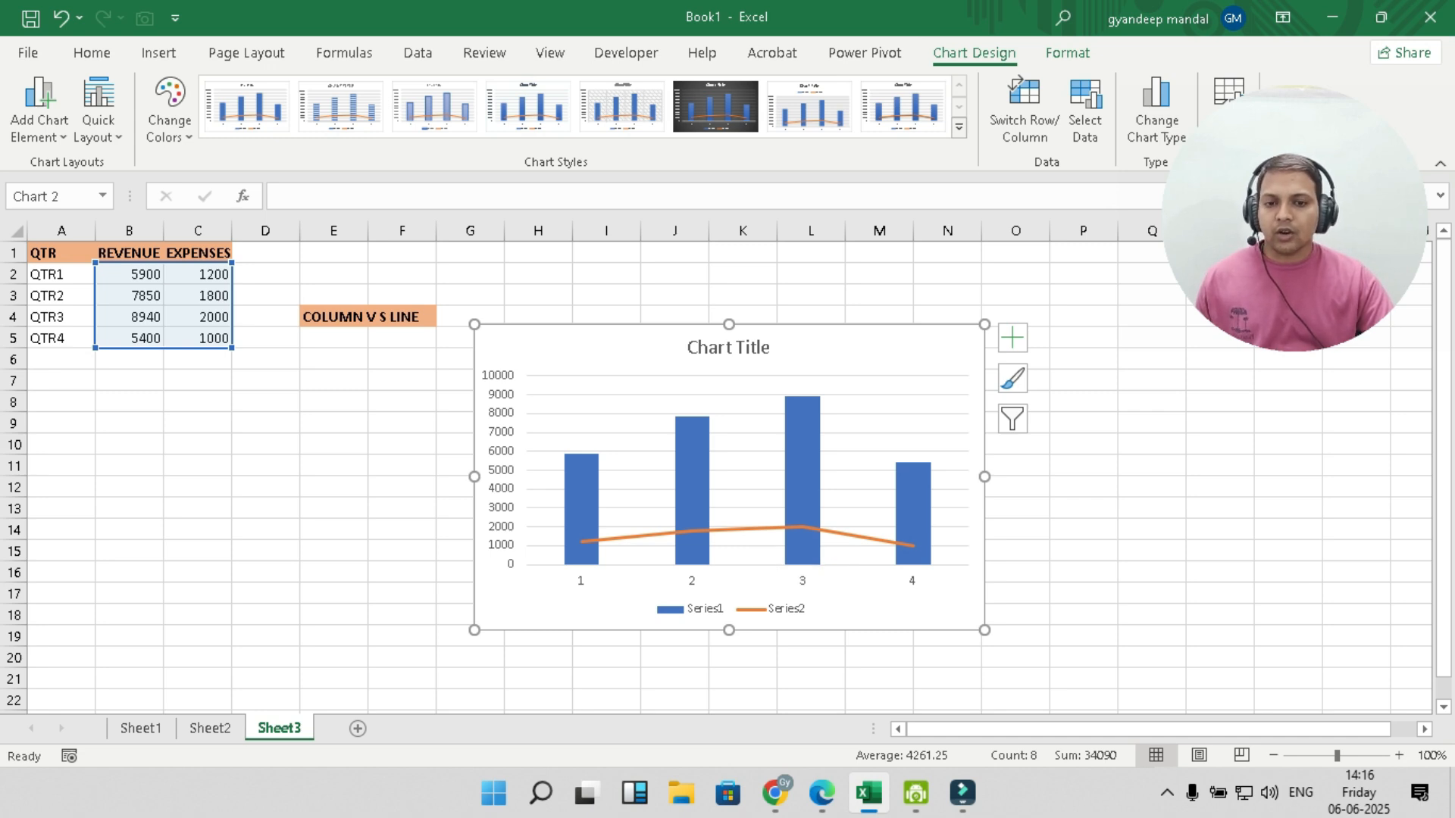
pyautogui.press('Delete')
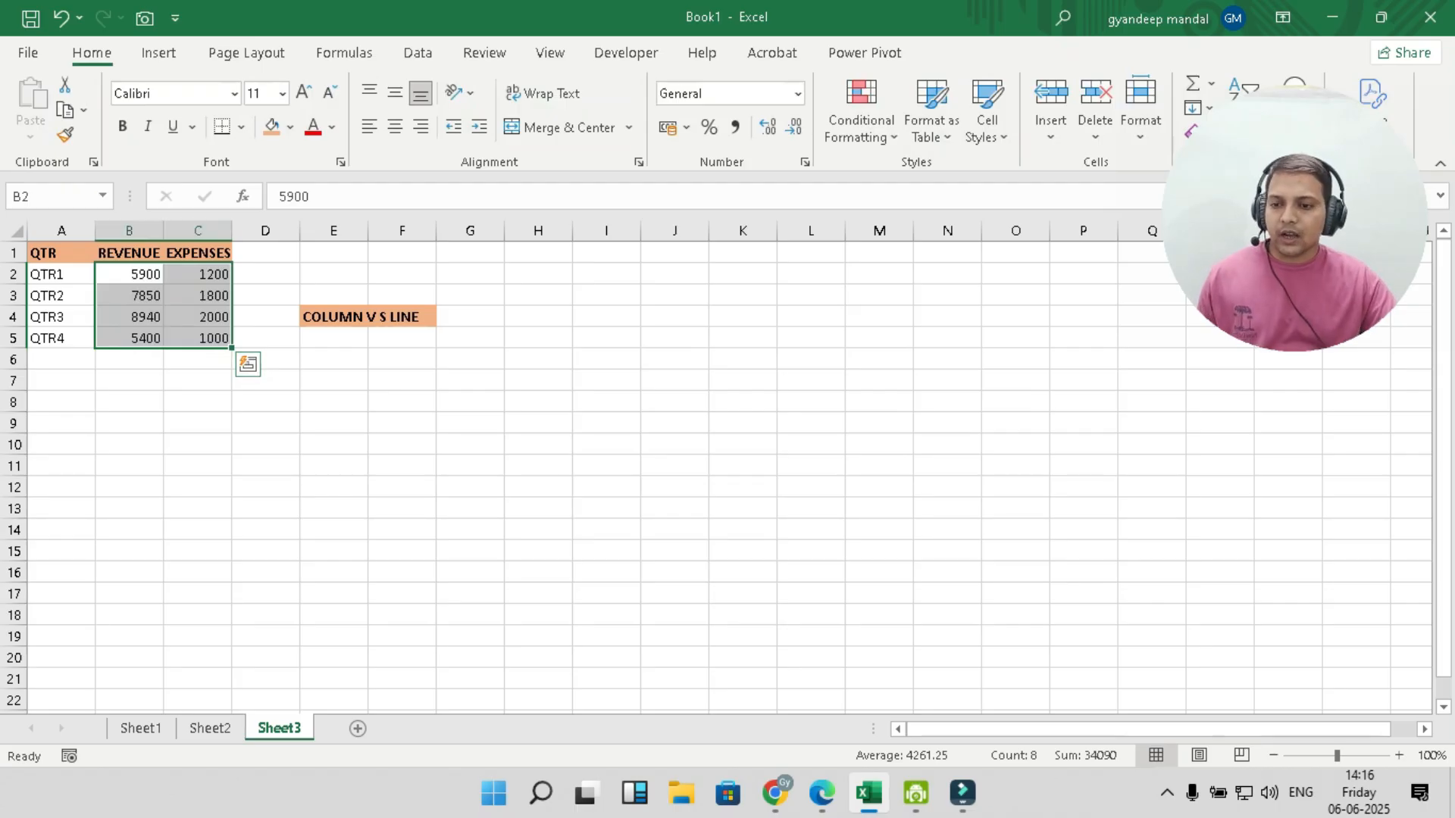
# Insert a Clustered Column - Line combo chart of REVENUE and EXPENSES from B1:C5, including the headers, on Sheet3.
pyautogui.moveTo(128, 253); pyautogui.dragTo(198, 339)
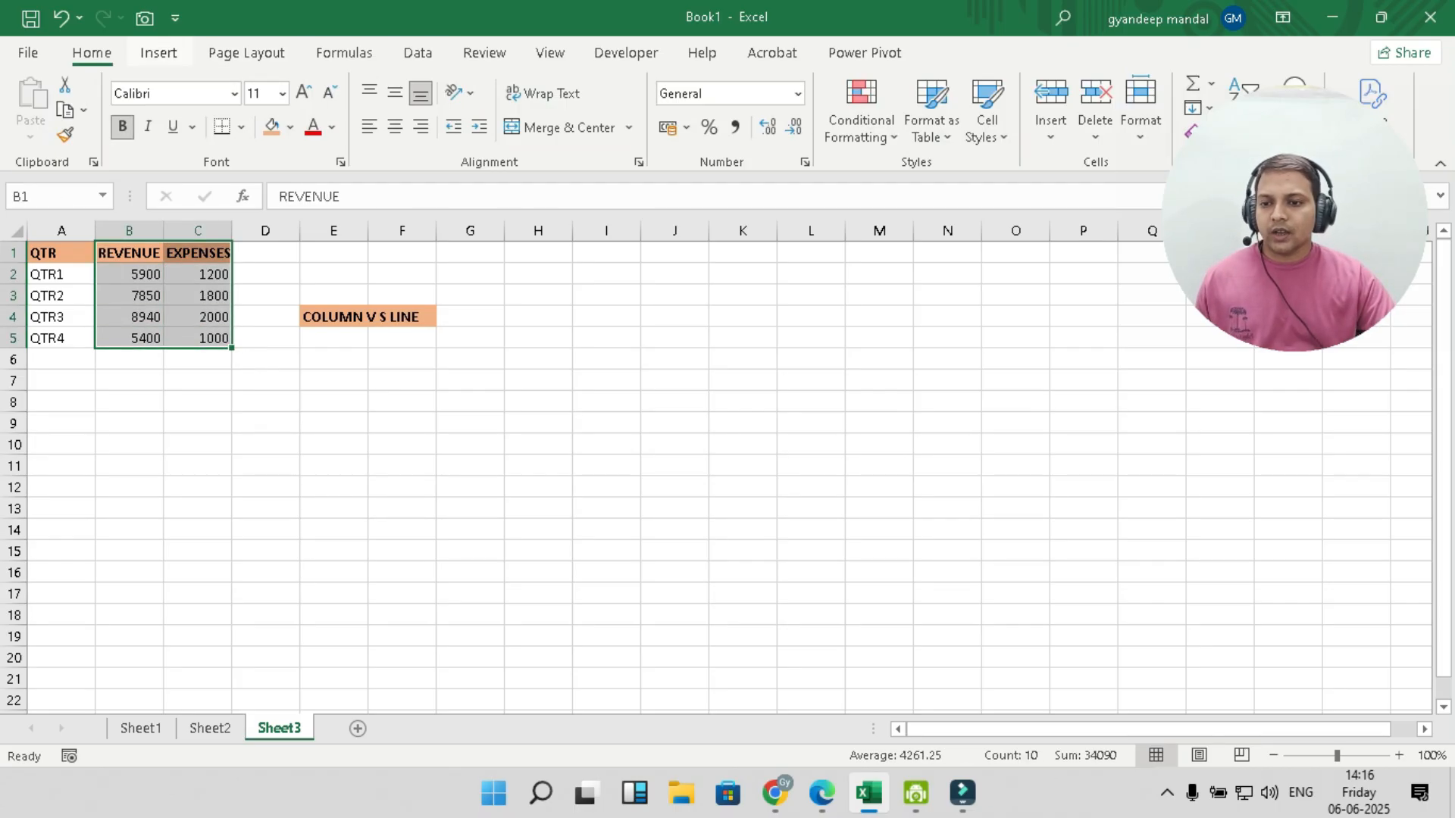
pyautogui.click(158, 53)
pyautogui.click(504, 110)
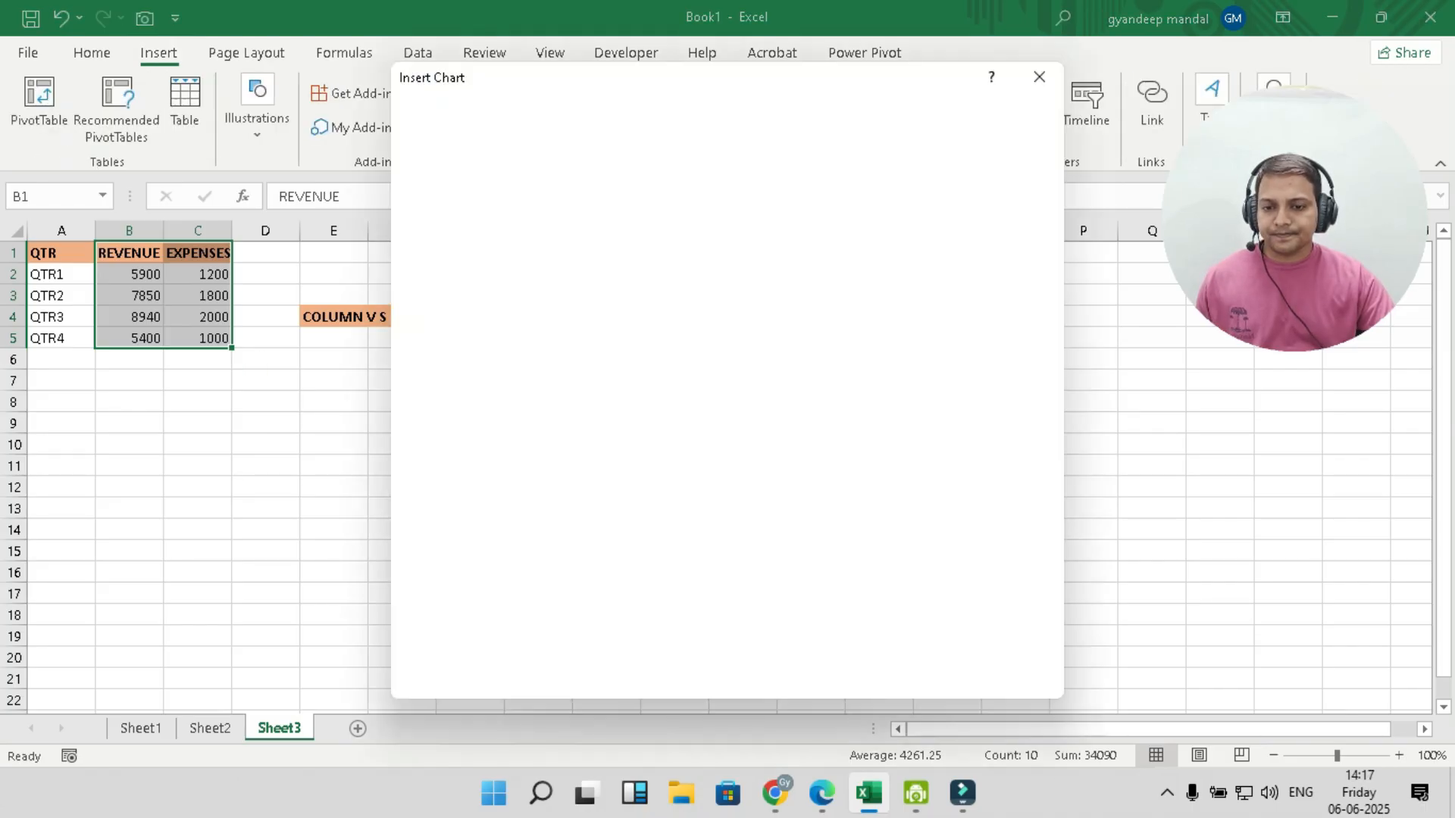
pyautogui.click(565, 113)
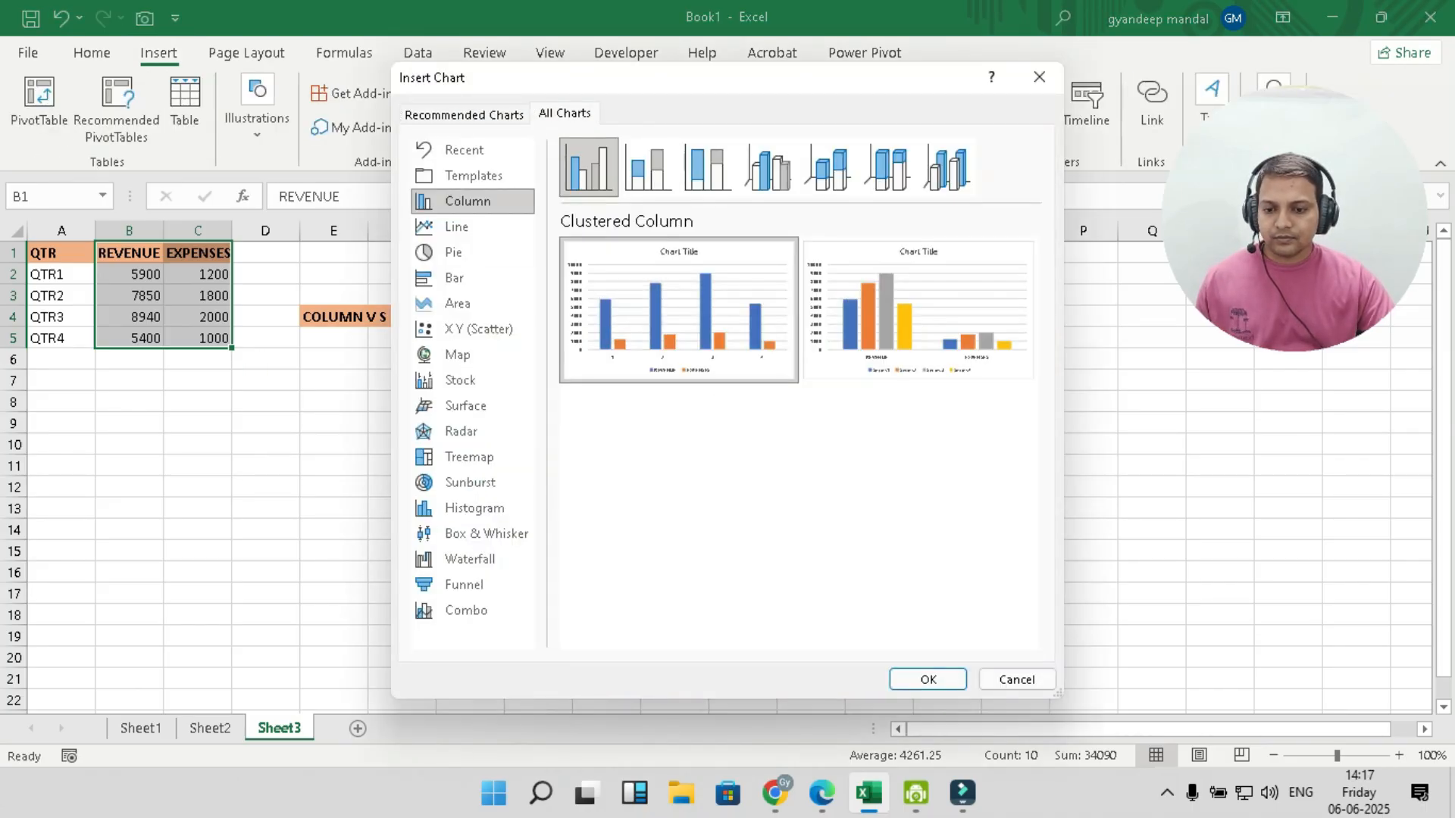
pyautogui.click(466, 611)
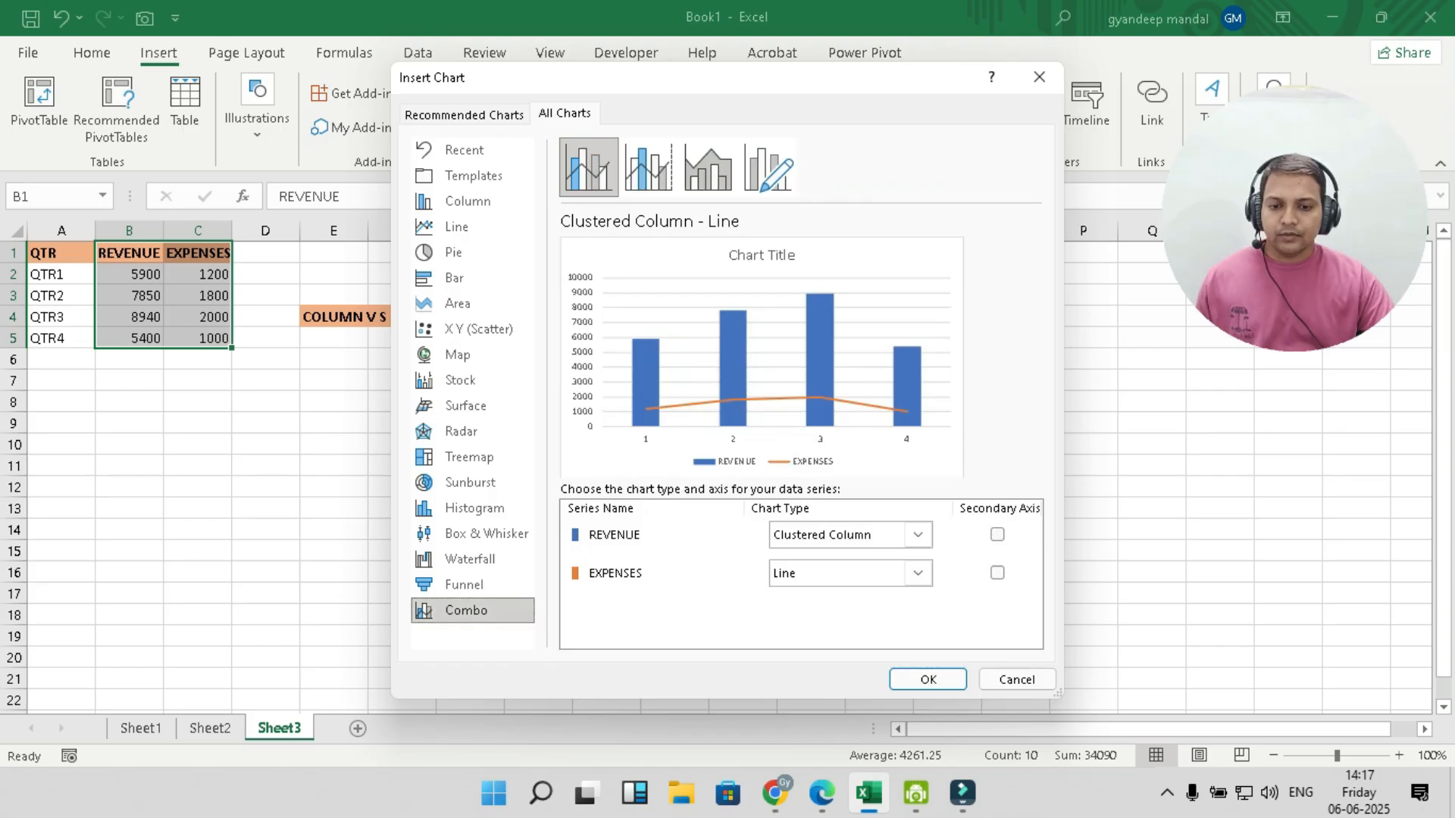
pyautogui.press('Return')
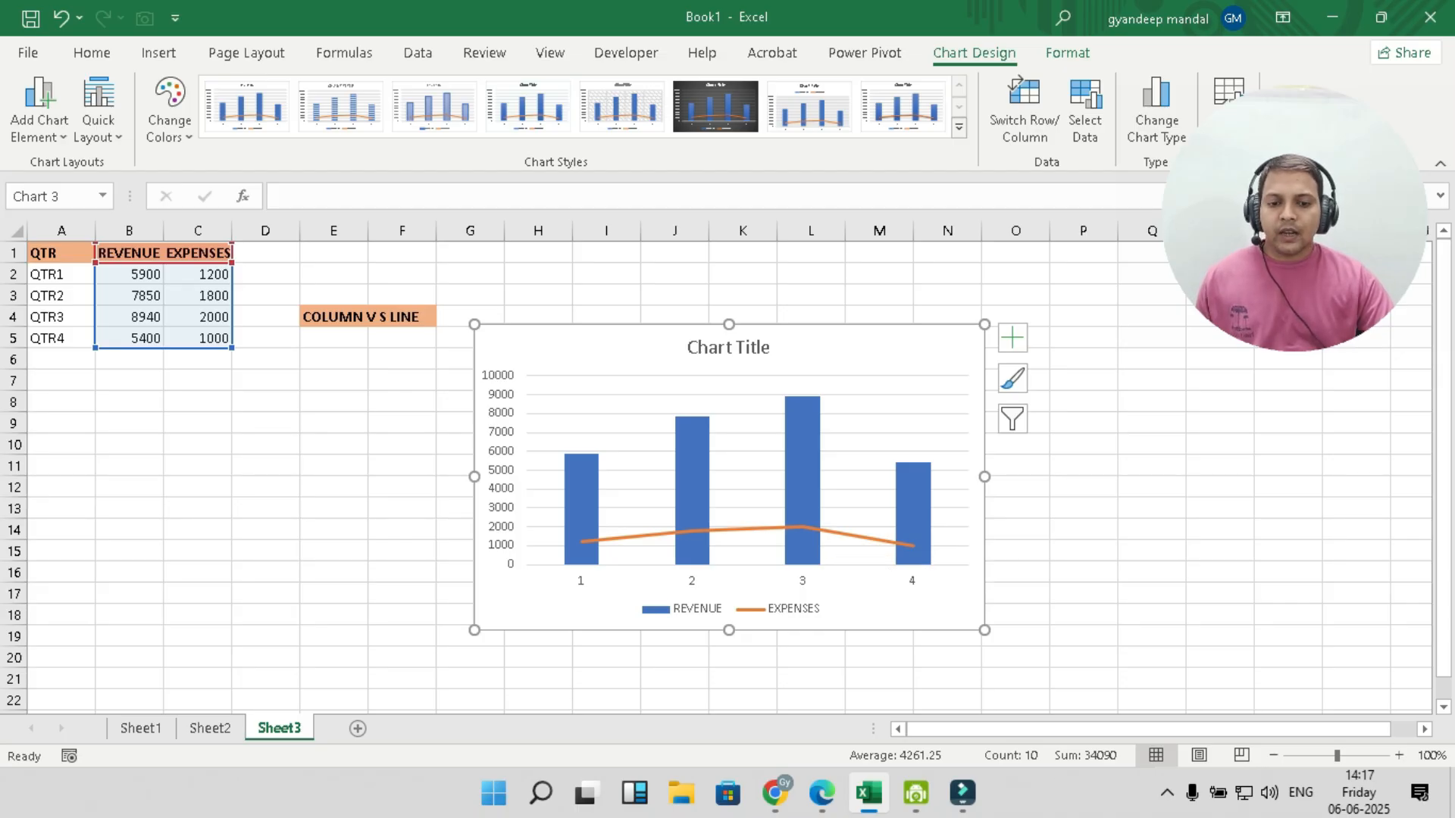
# Plot the REVENUE column series of the combo chart on the secondary axis.
pyautogui.click(910, 485)
pyautogui.doubleClick(909, 485)
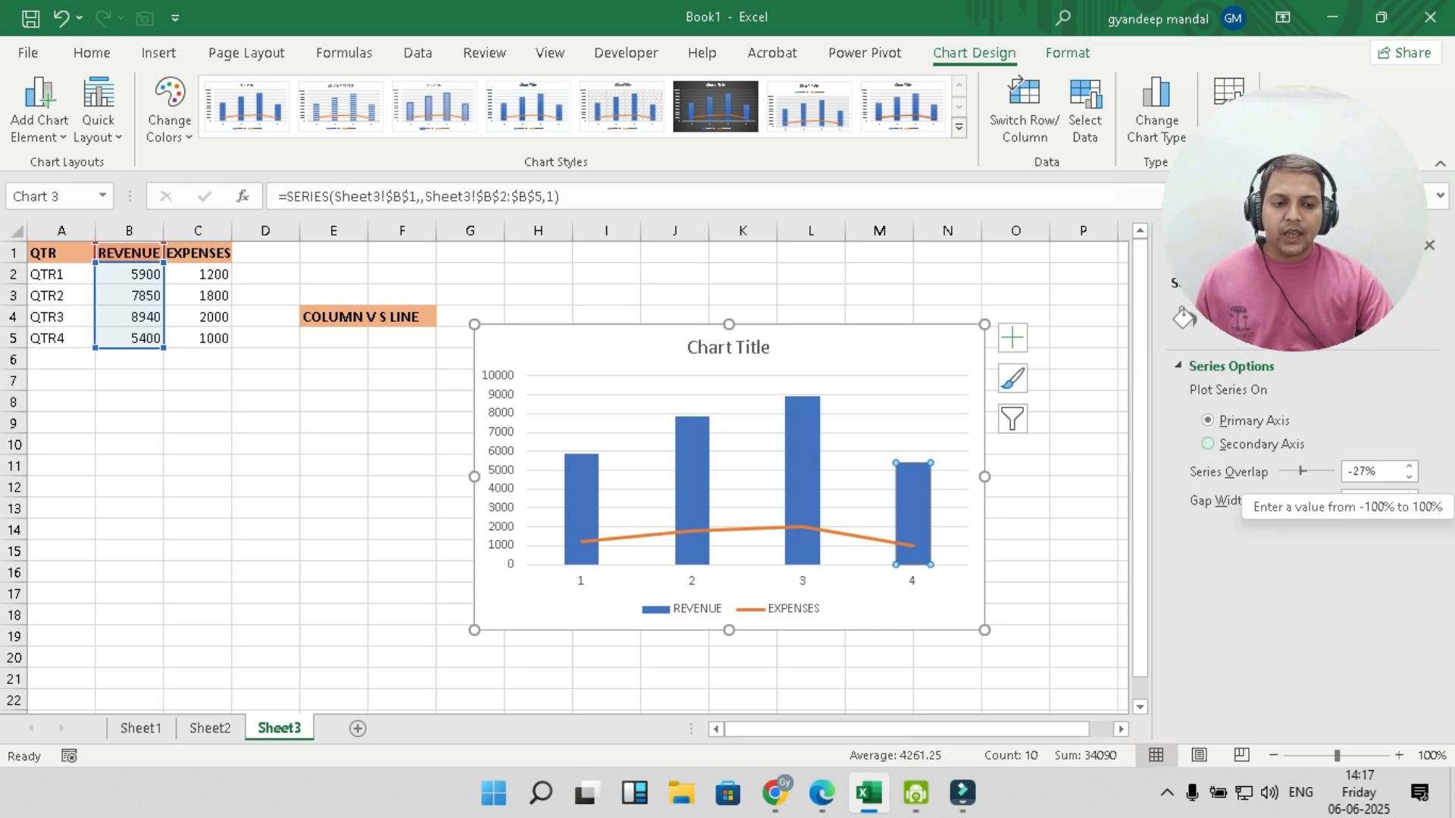
pyautogui.click(1207, 444)
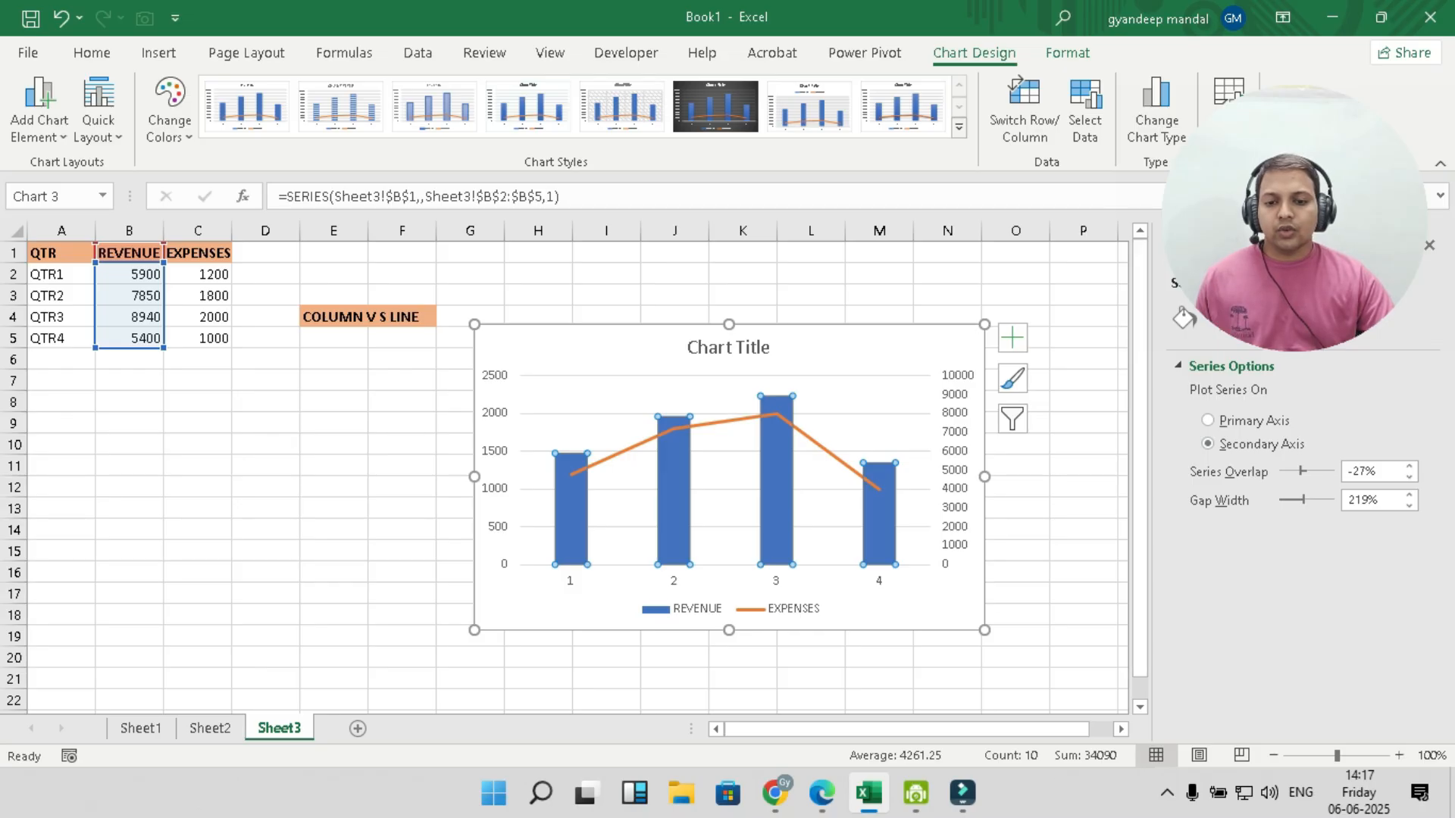